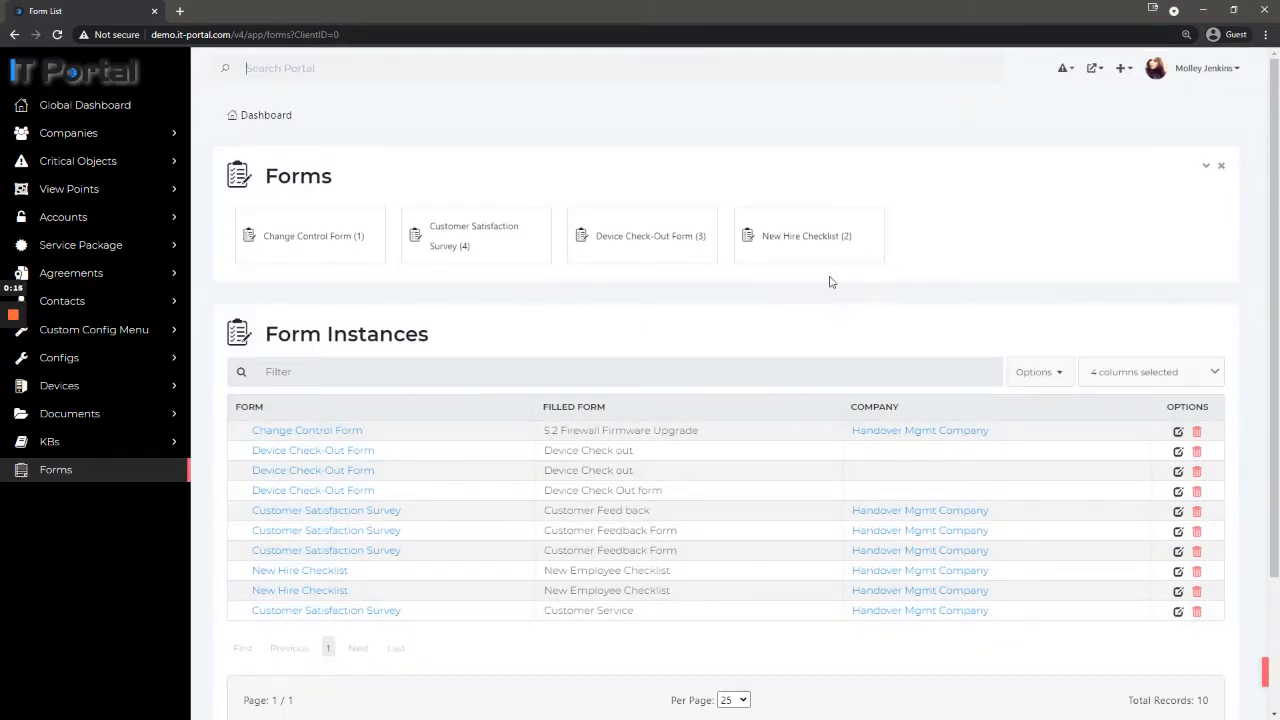
Open the Forms page of the site settings in the administration area.
{"action": "left_click", "coordinate": [1214, 77]}
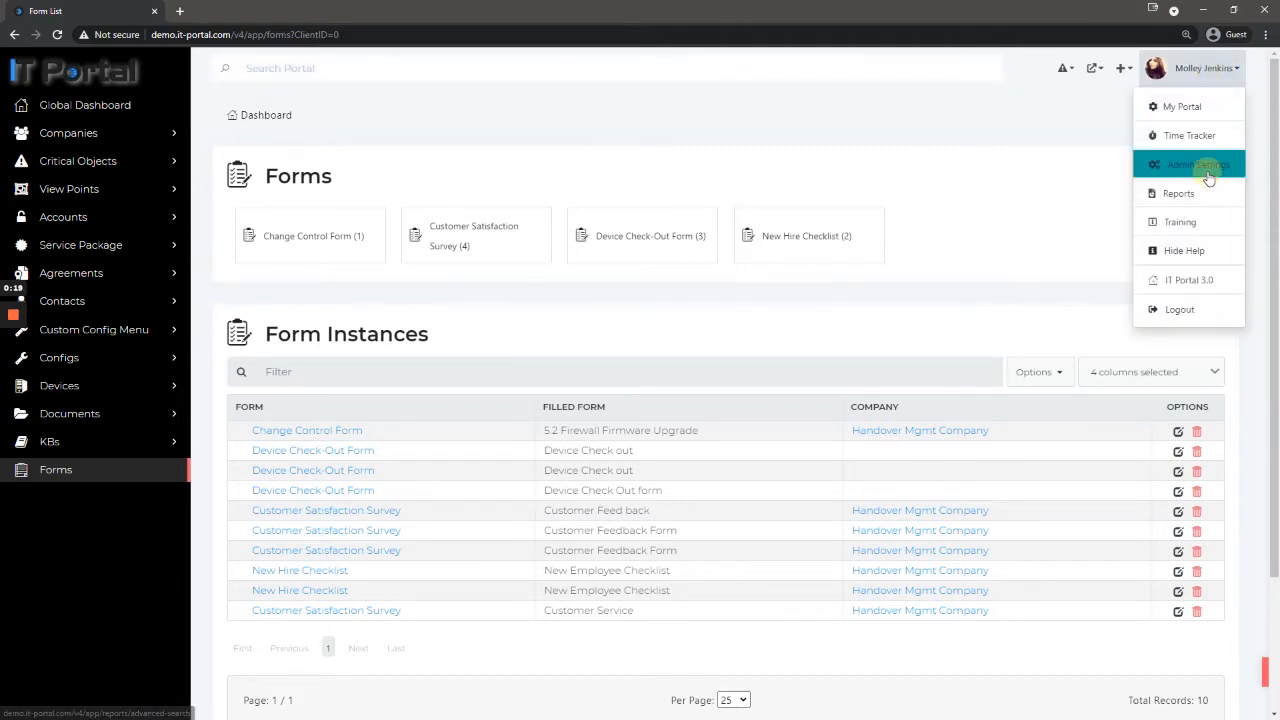
{"action": "left_click", "coordinate": [1209, 166]}
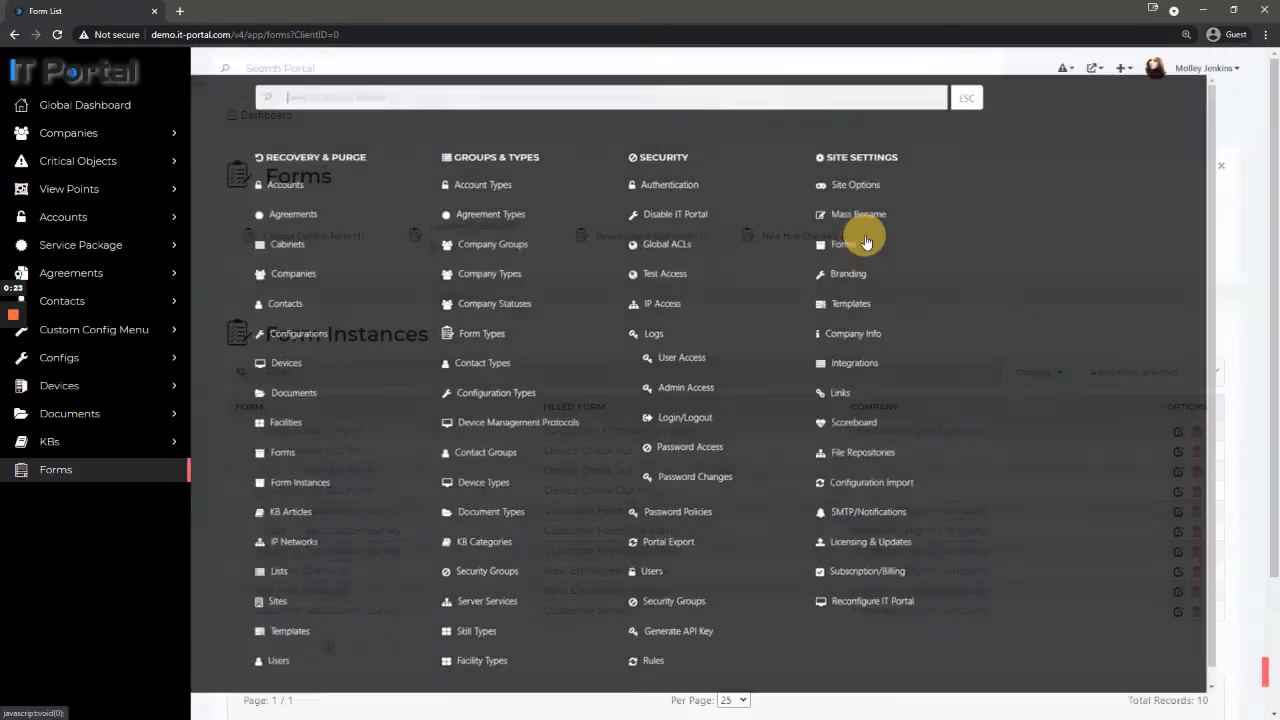
{"action": "left_click", "coordinate": [858, 240]}
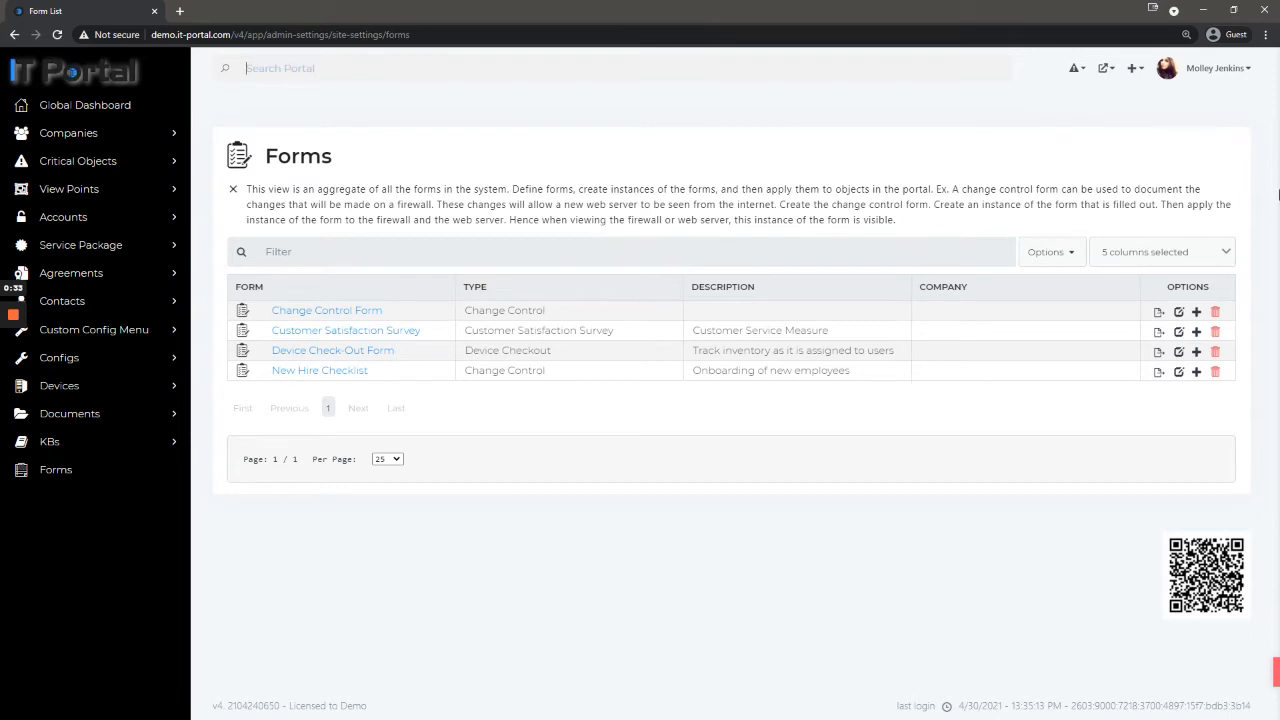
Search the cloud for published forms without any filter, look through the importable forms, and close the import dialog.
{"action": "left_click", "coordinate": [1058, 252]}
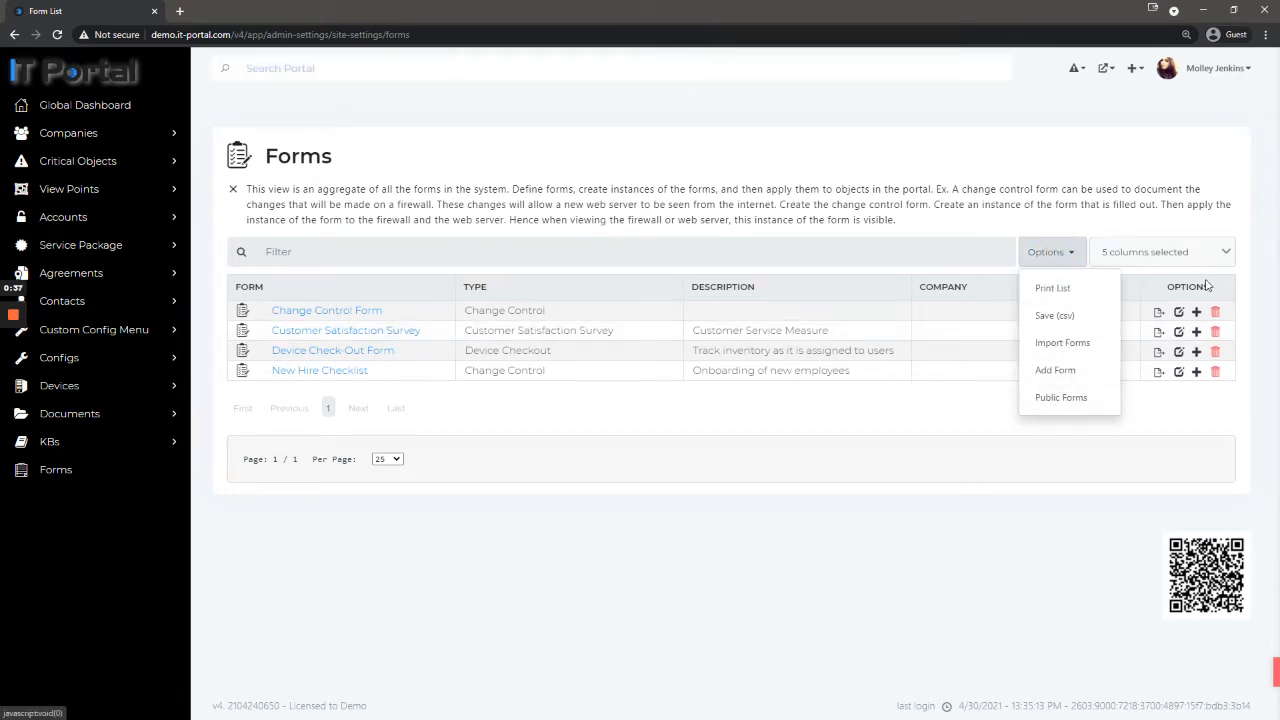
{"action": "left_click", "coordinate": [1091, 347]}
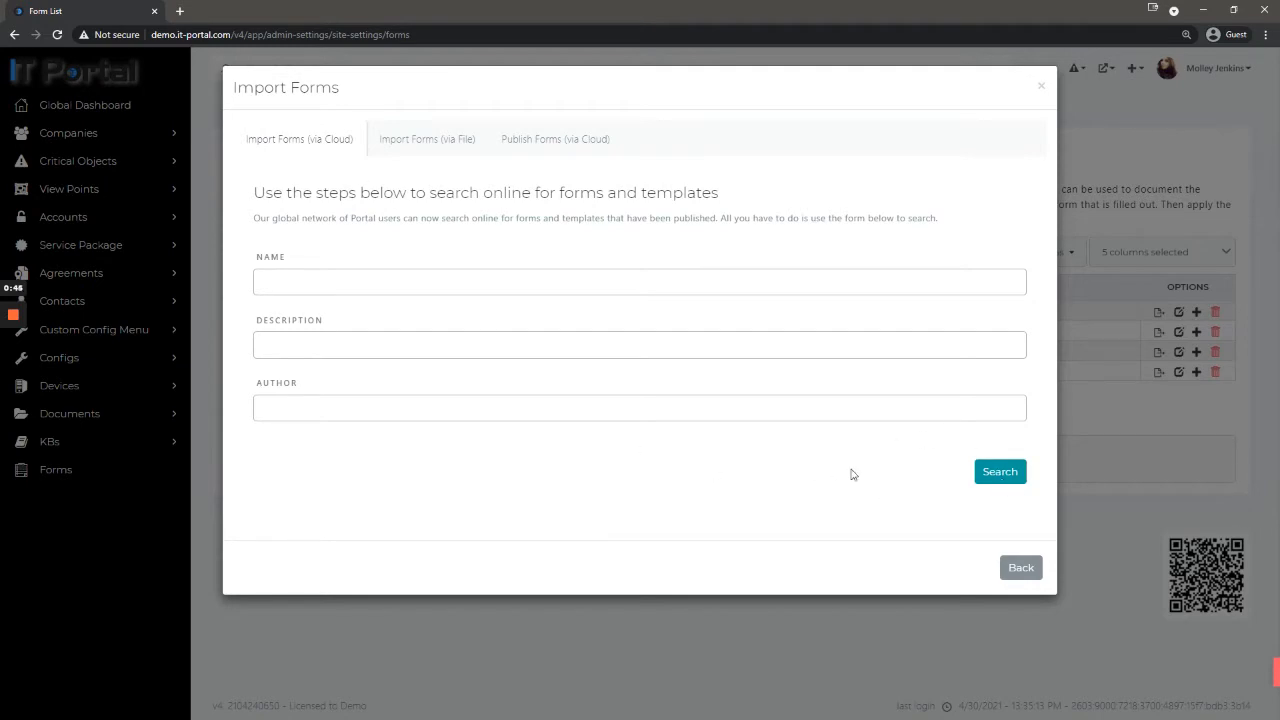
{"action": "left_click", "coordinate": [1005, 473]}
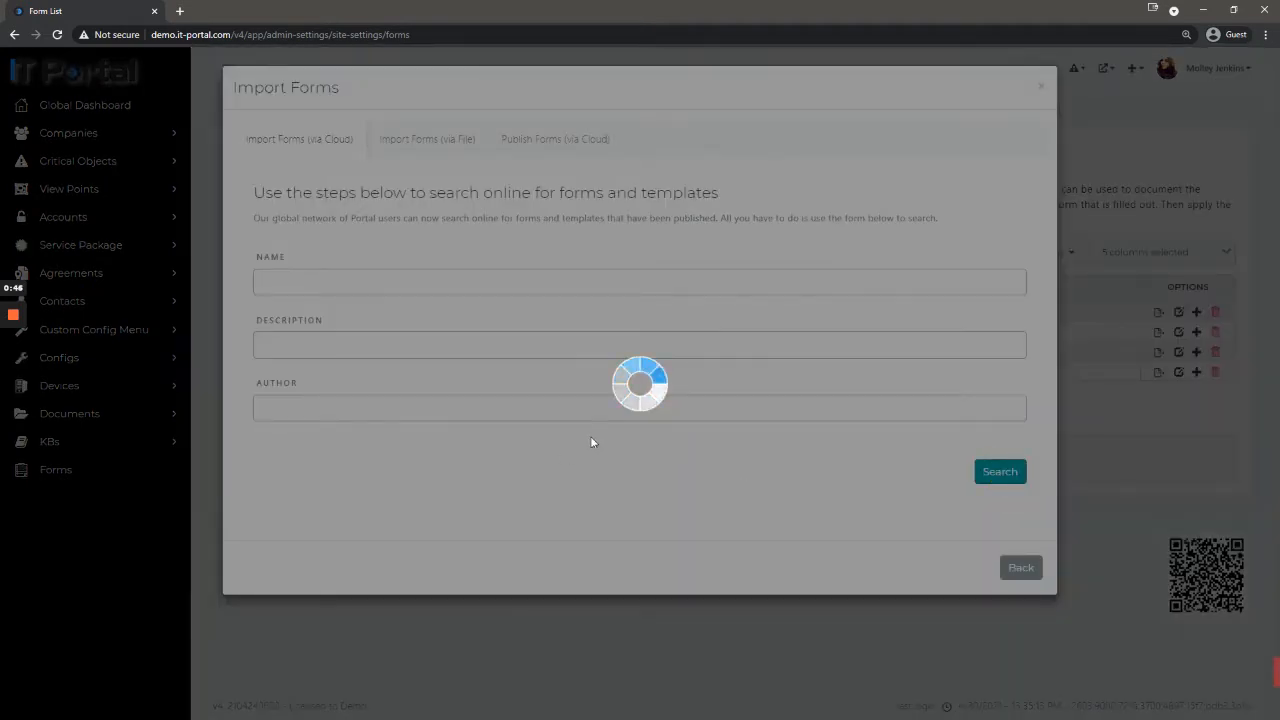
{"action": "scroll", "coordinate": [636, 457], "scroll_direction": "down", "scroll_amount": 1}
{"action": "scroll", "coordinate": [636, 455], "scroll_direction": "down", "scroll_amount": 3}
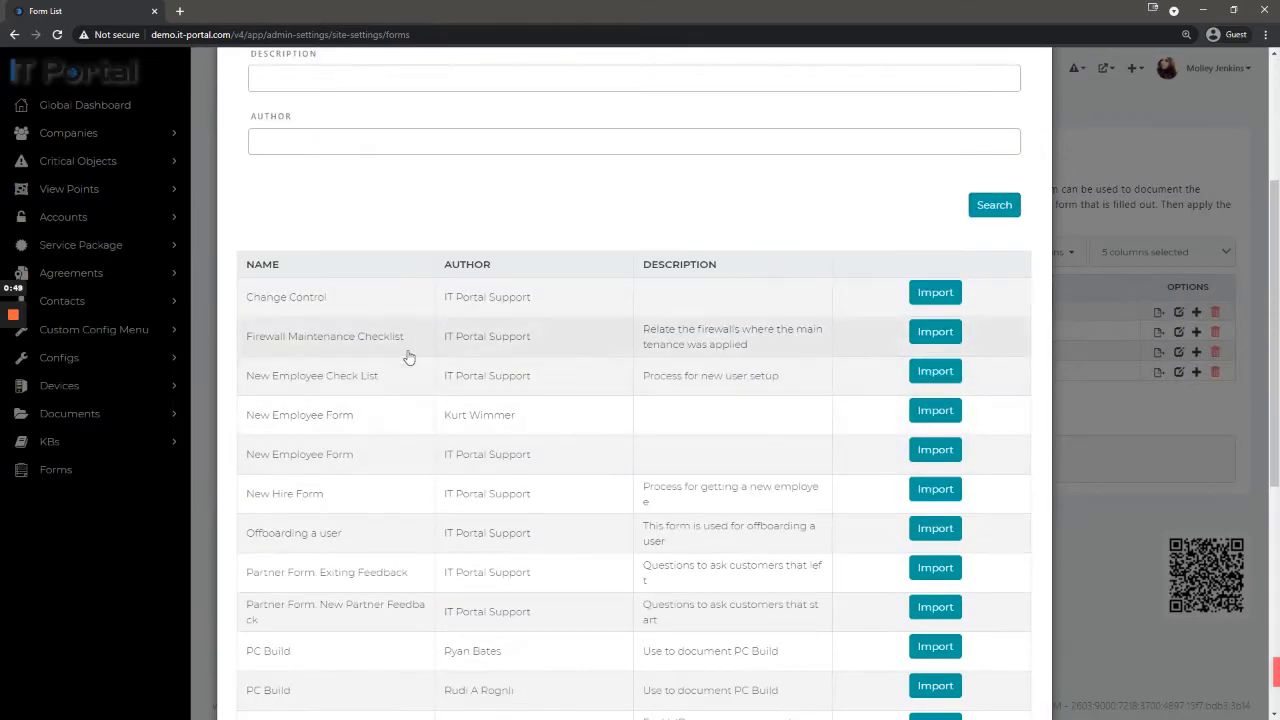
{"action": "scroll", "coordinate": [400, 400], "scroll_direction": "down", "scroll_amount": 5}
{"action": "scroll", "coordinate": [391, 428], "scroll_direction": "down", "scroll_amount": 2}
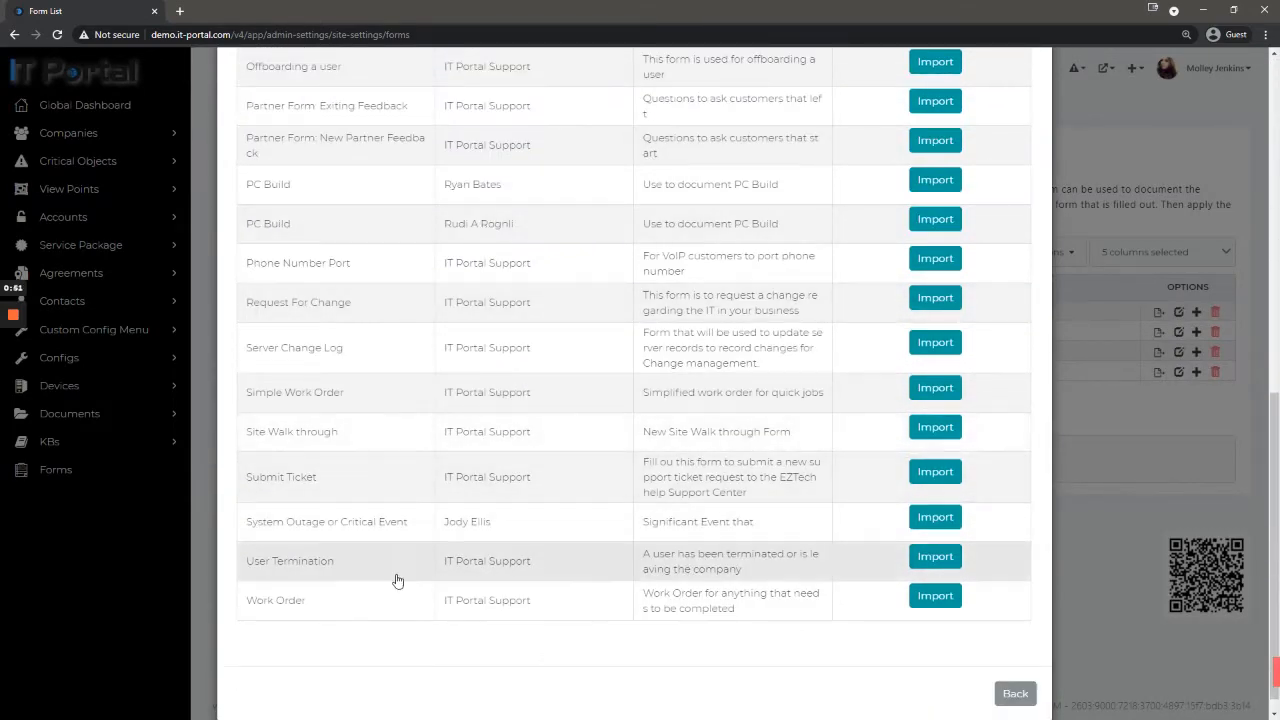
{"action": "scroll", "coordinate": [397, 580], "scroll_direction": "up", "scroll_amount": 6}
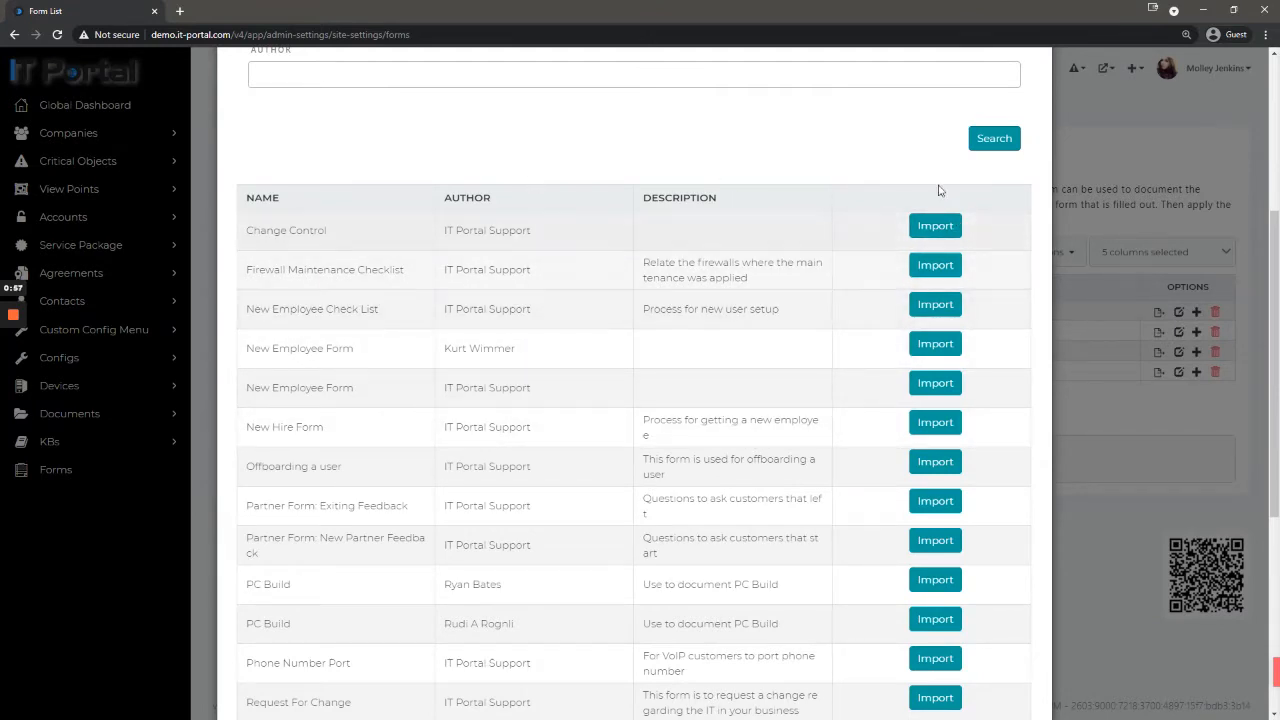
{"action": "scroll", "coordinate": [886, 190], "scroll_direction": "up", "scroll_amount": 3}
{"action": "left_click", "coordinate": [1032, 88]}
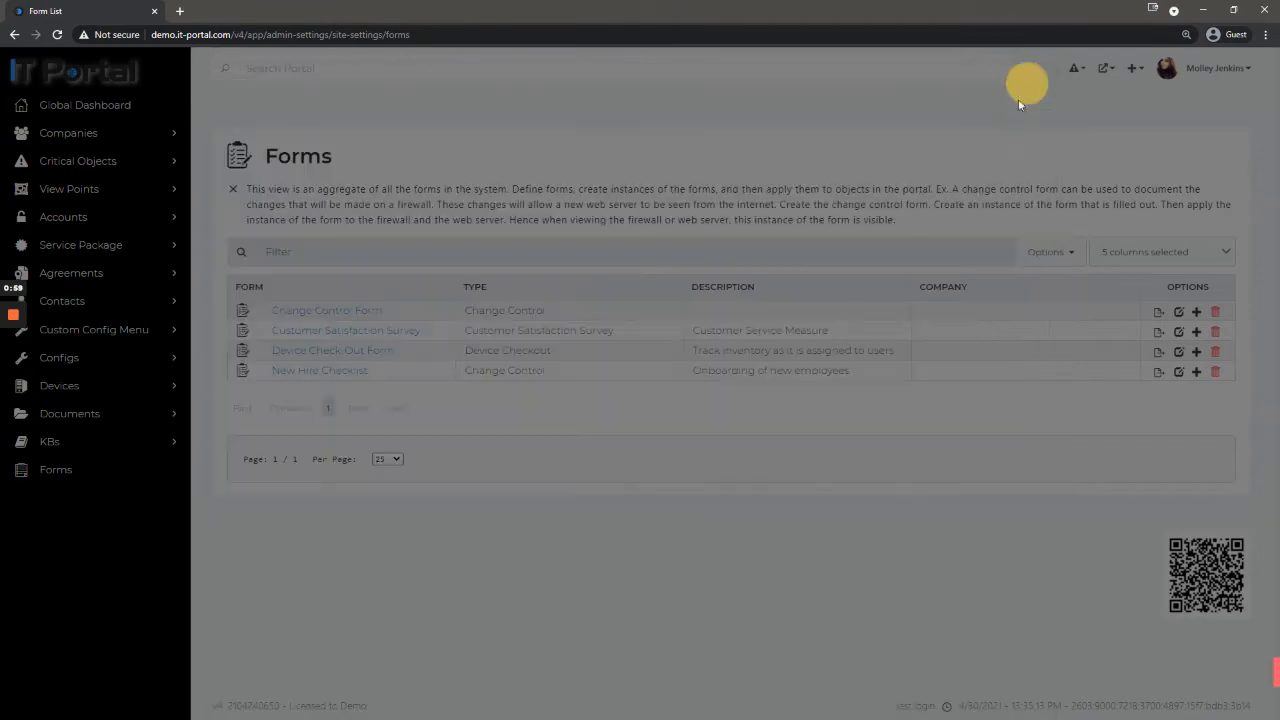
{"action": "left_click", "coordinate": [1079, 253]}
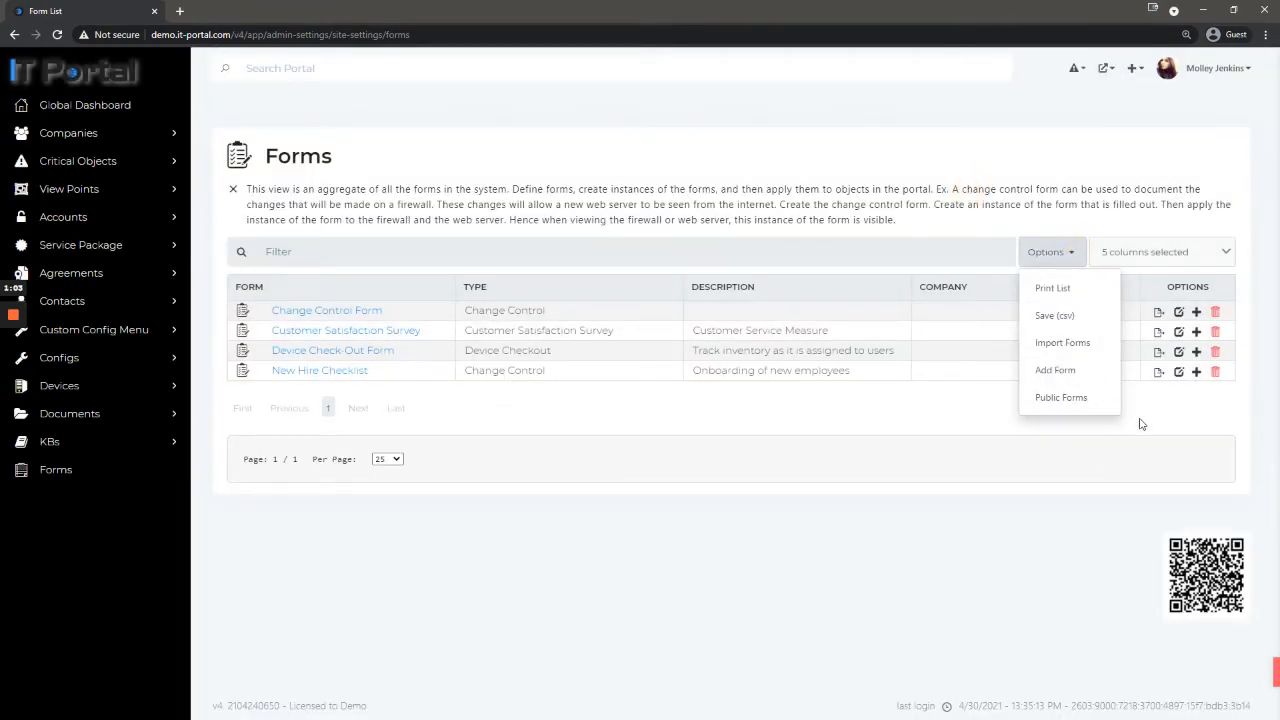
{"action": "left_click", "coordinate": [1074, 376]}
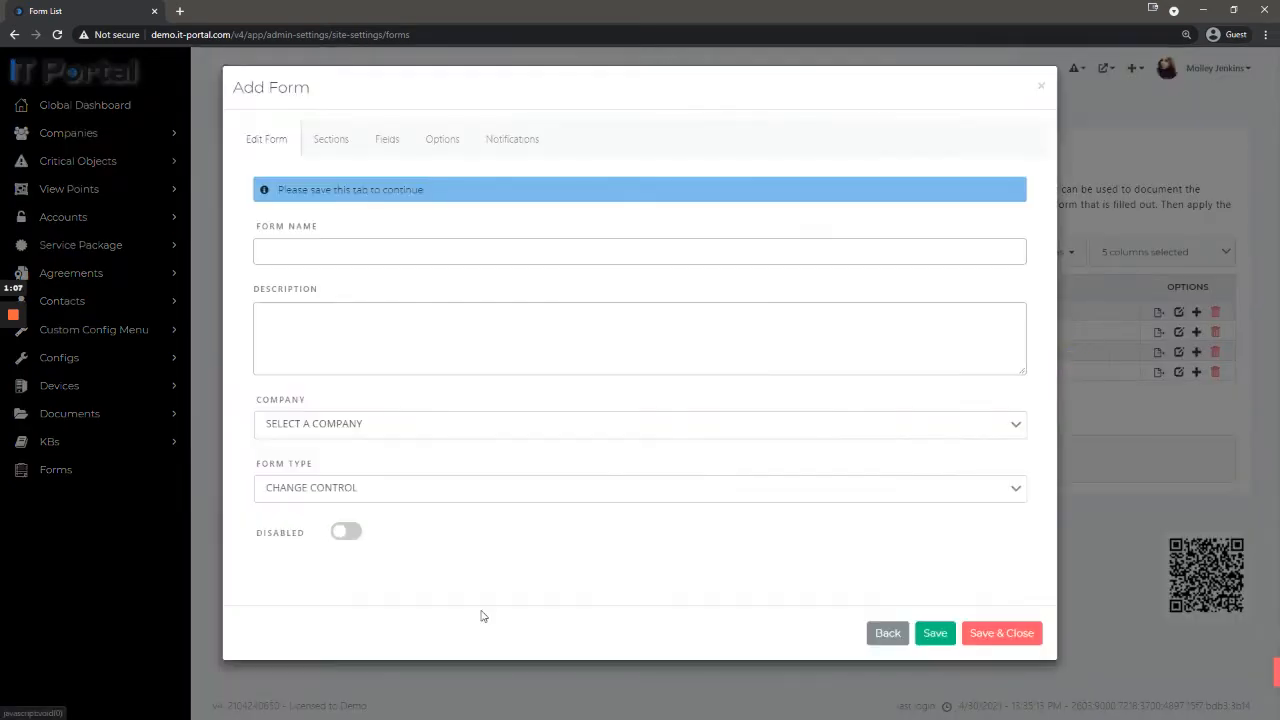
{"action": "left_click", "coordinate": [323, 256]}
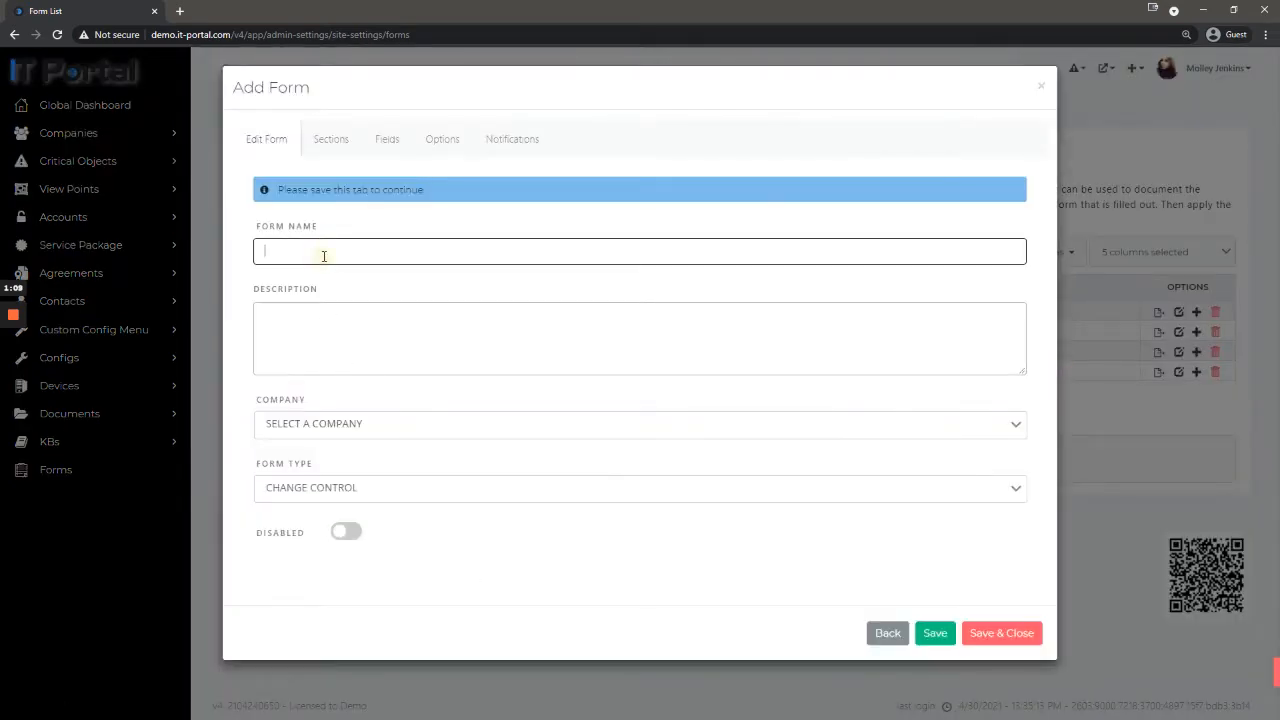
{"action": "type", "text": "12312"}
{"action": "left_click", "coordinate": [370, 357]}
{"action": "type", "text": "123123"}
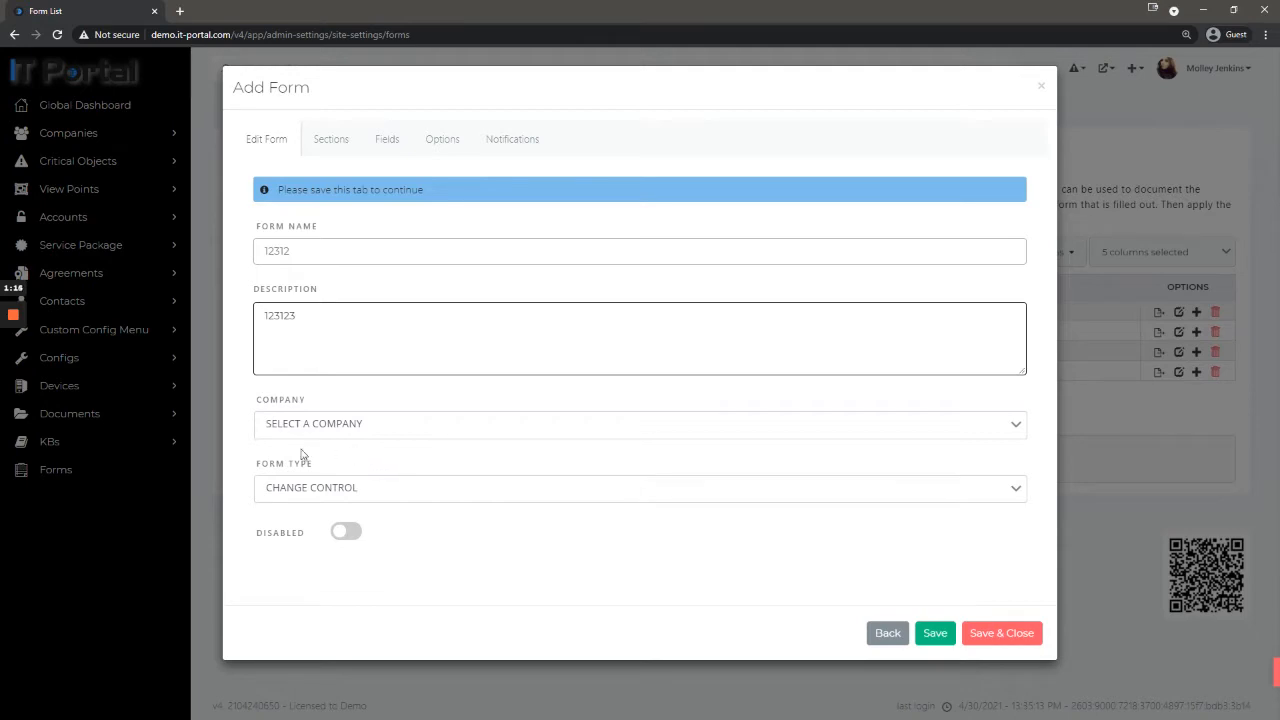
{"action": "left_click_drag", "start_coordinate": [313, 465], "coordinate": [253, 469]}
{"action": "left_click", "coordinate": [300, 500]}
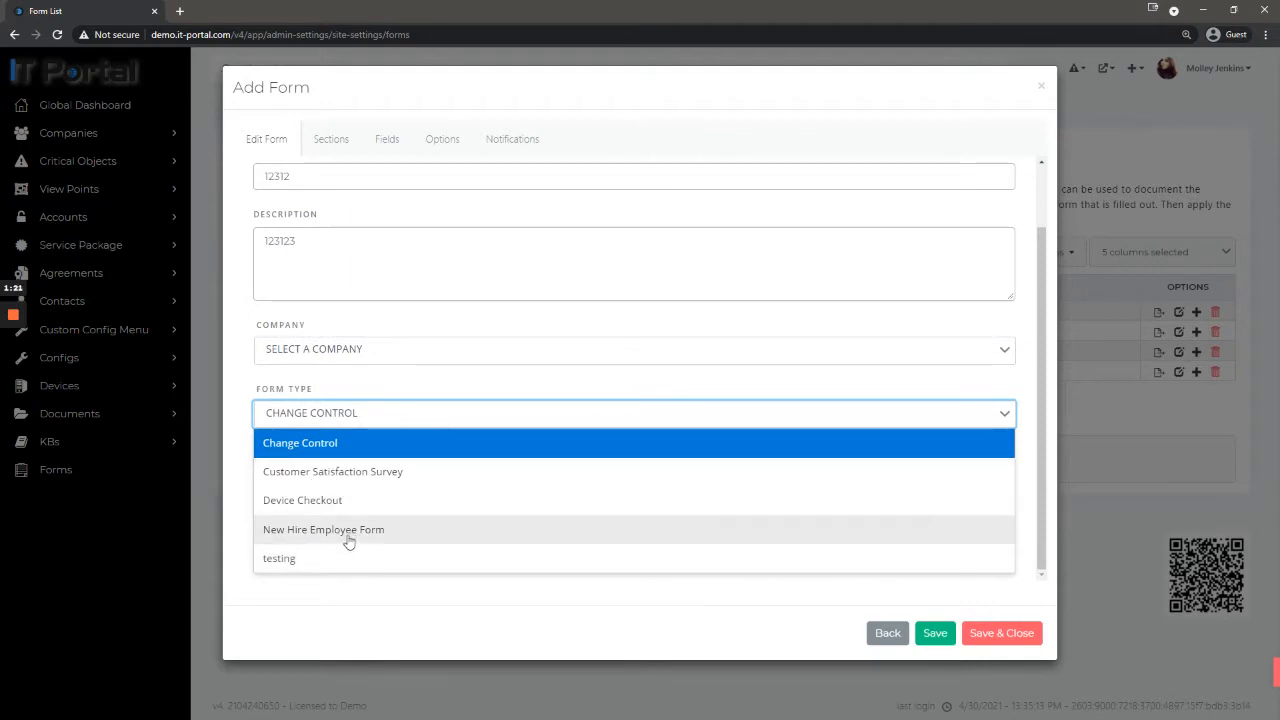
{"action": "left_click", "coordinate": [247, 411]}
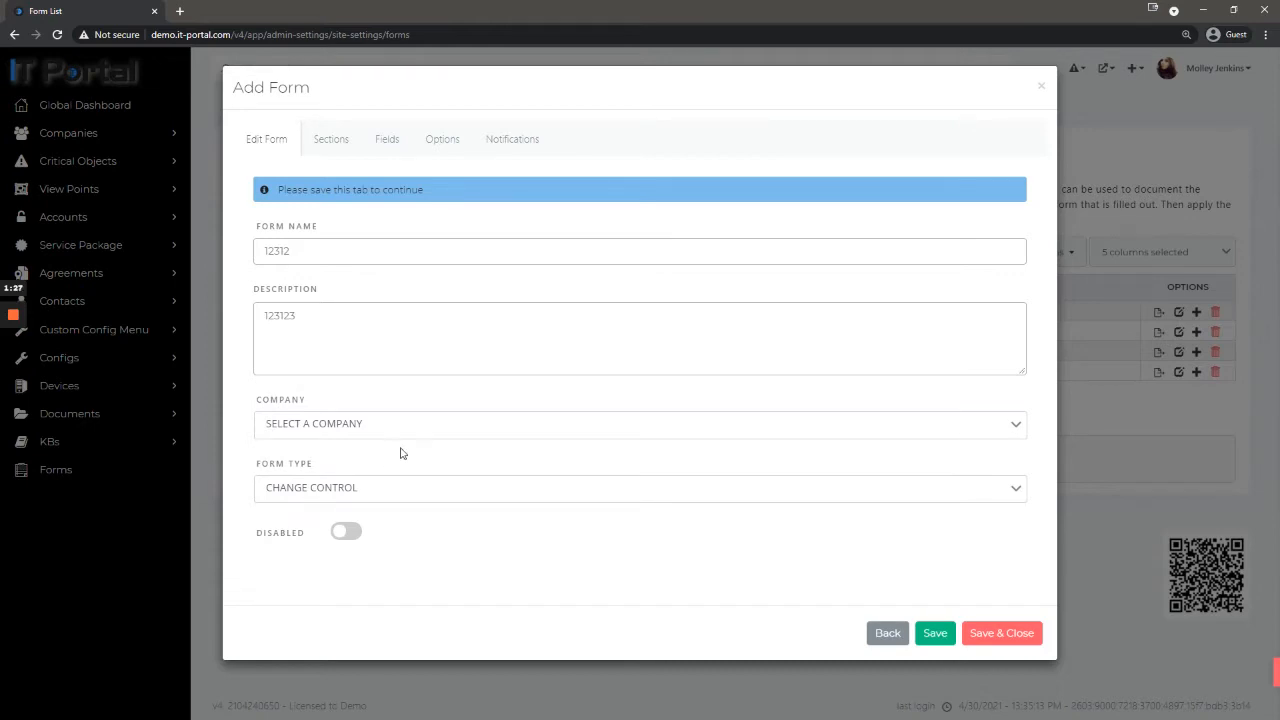
{"action": "key", "text": "Escape"}
Open the Form Types administration page and look at where a form type can be added.
{"action": "left_click", "coordinate": [1230, 75]}
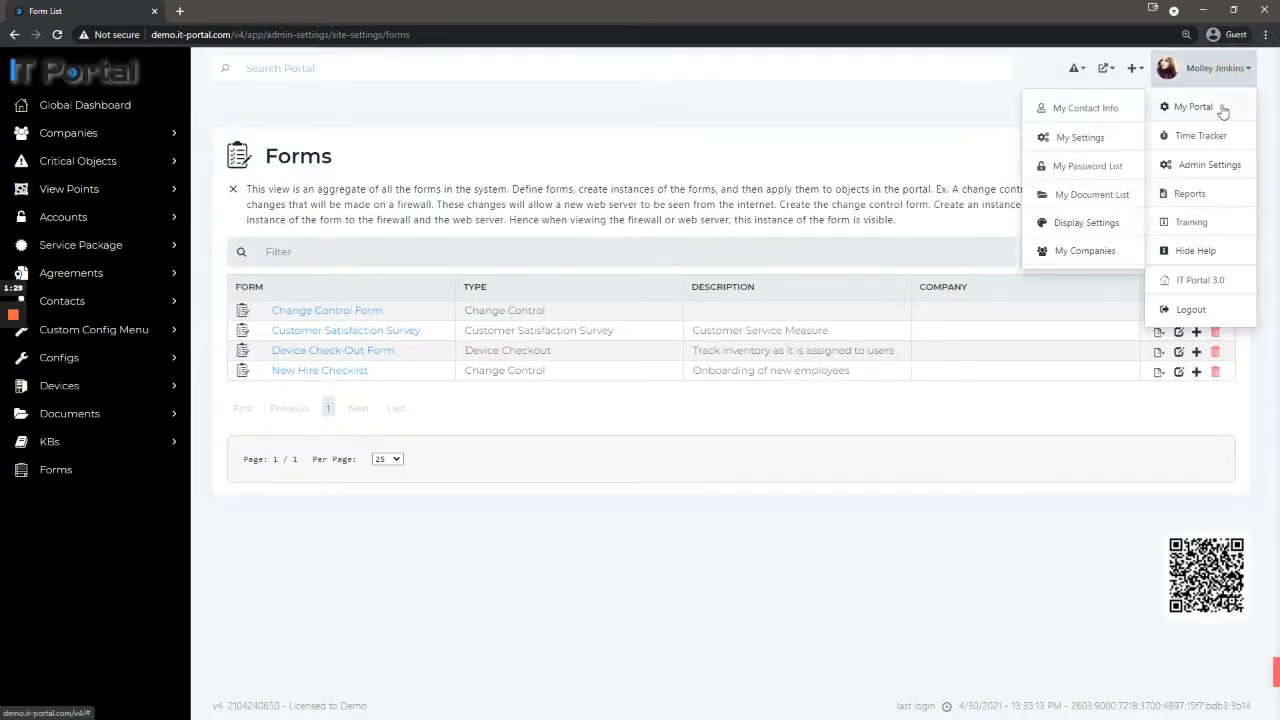
{"action": "left_click", "coordinate": [1206, 164]}
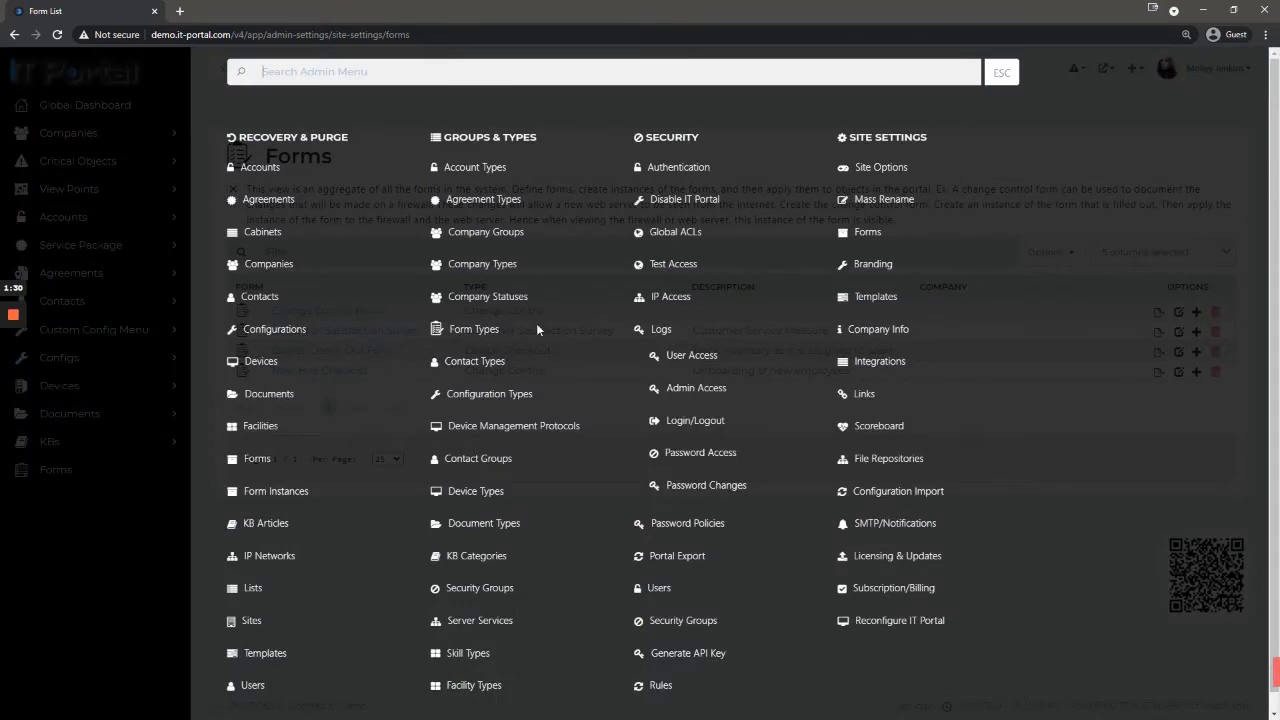
{"action": "left_click", "coordinate": [471, 330]}
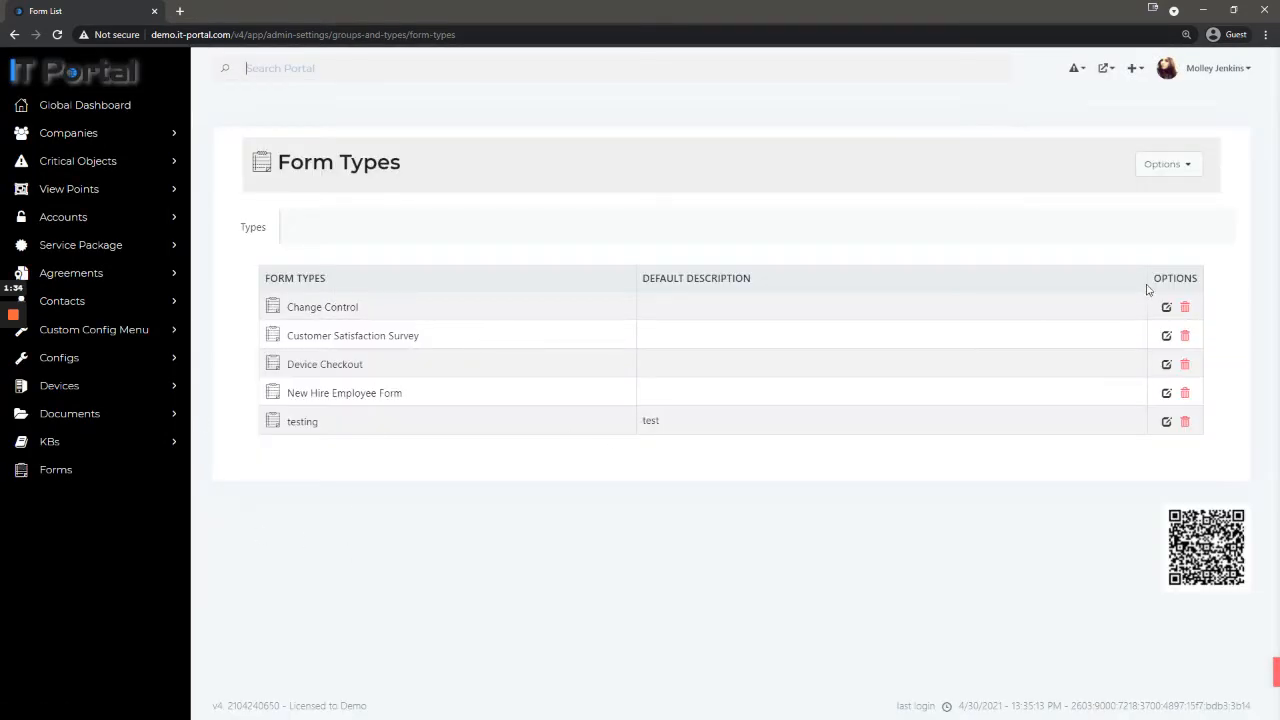
{"action": "left_click", "coordinate": [1181, 166]}
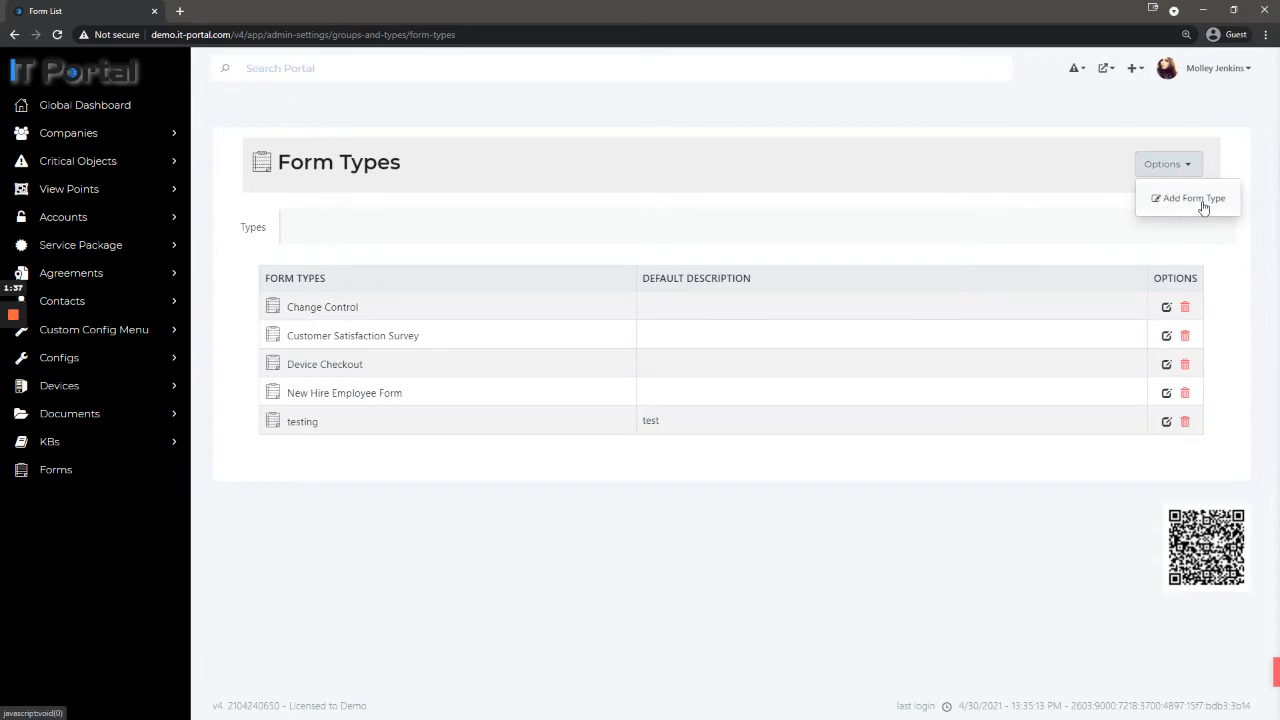
{"action": "left_click", "coordinate": [1073, 220]}
Return to the Forms page in the administration site settings.
{"action": "left_click", "coordinate": [1215, 68]}
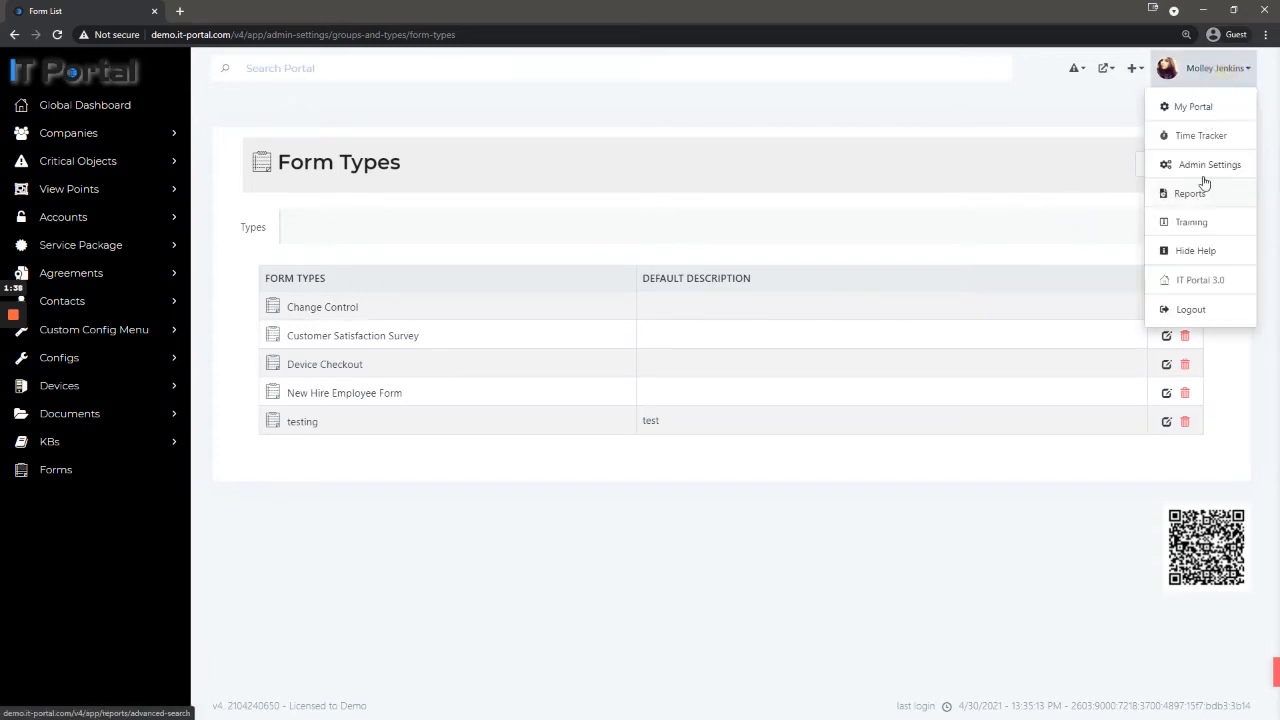
{"action": "left_click", "coordinate": [1200, 167]}
{"action": "left_click", "coordinate": [876, 232]}
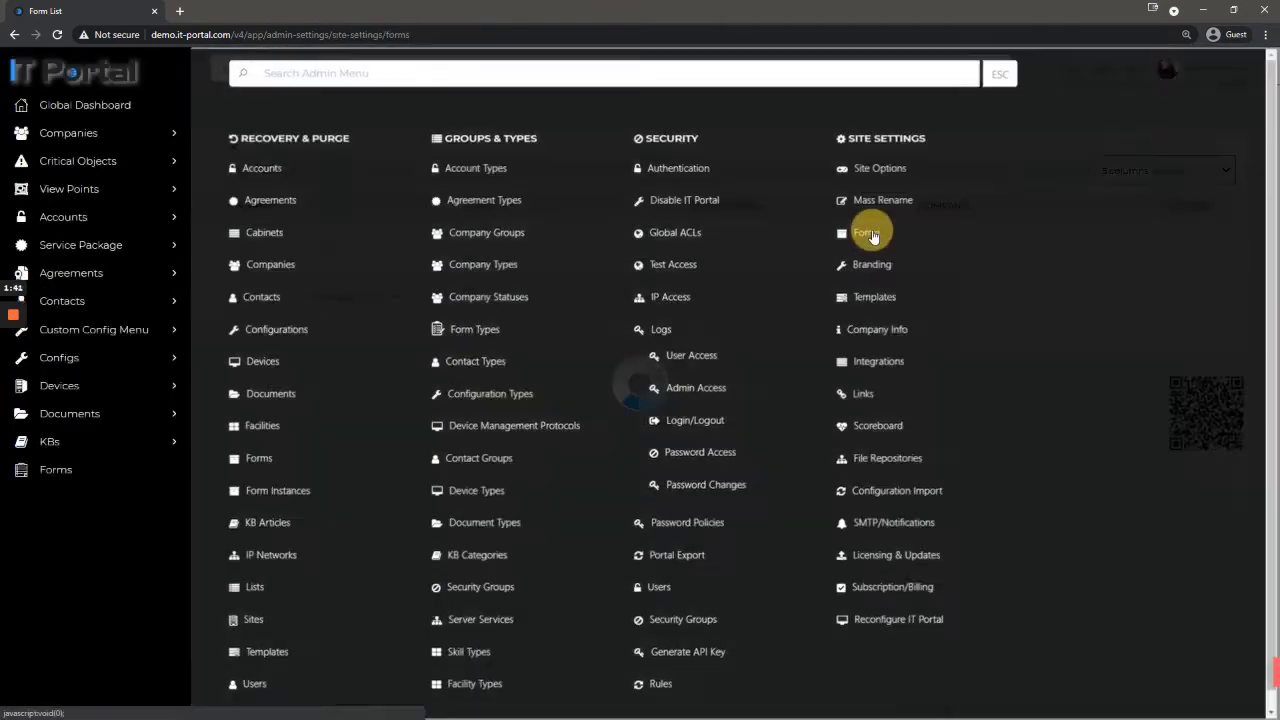
Add a form named 123213 with description 123123 and form type Change Control, and save it while keeping it open.
{"action": "left_click", "coordinate": [1055, 252]}
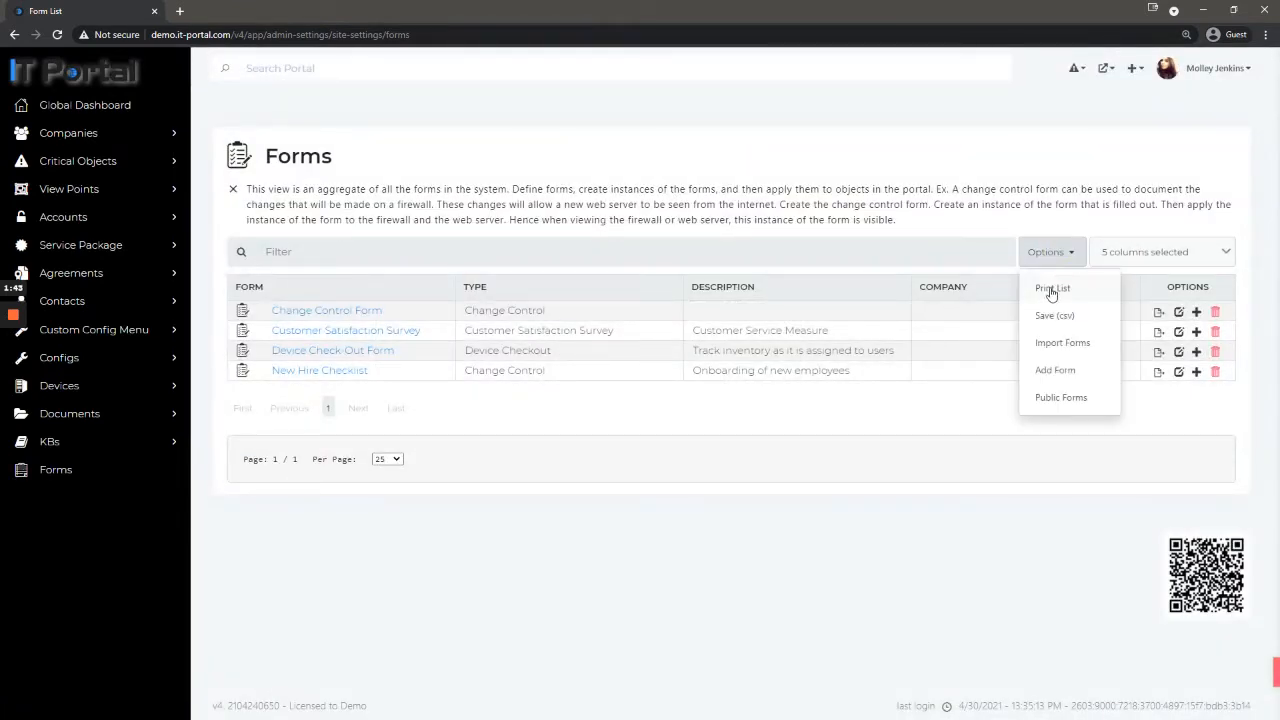
{"action": "left_click", "coordinate": [1078, 372]}
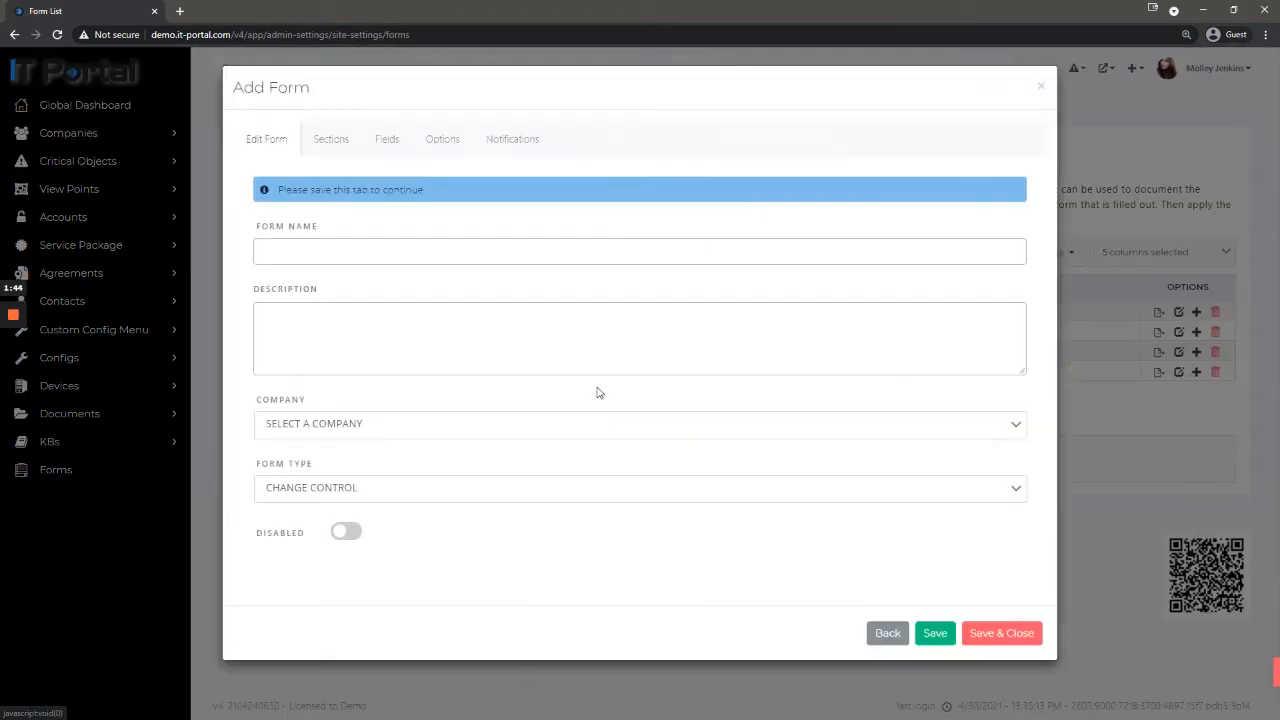
{"action": "left_click", "coordinate": [386, 257]}
{"action": "type", "text": "123213"}
{"action": "left_click", "coordinate": [417, 358]}
{"action": "type", "text": "123123"}
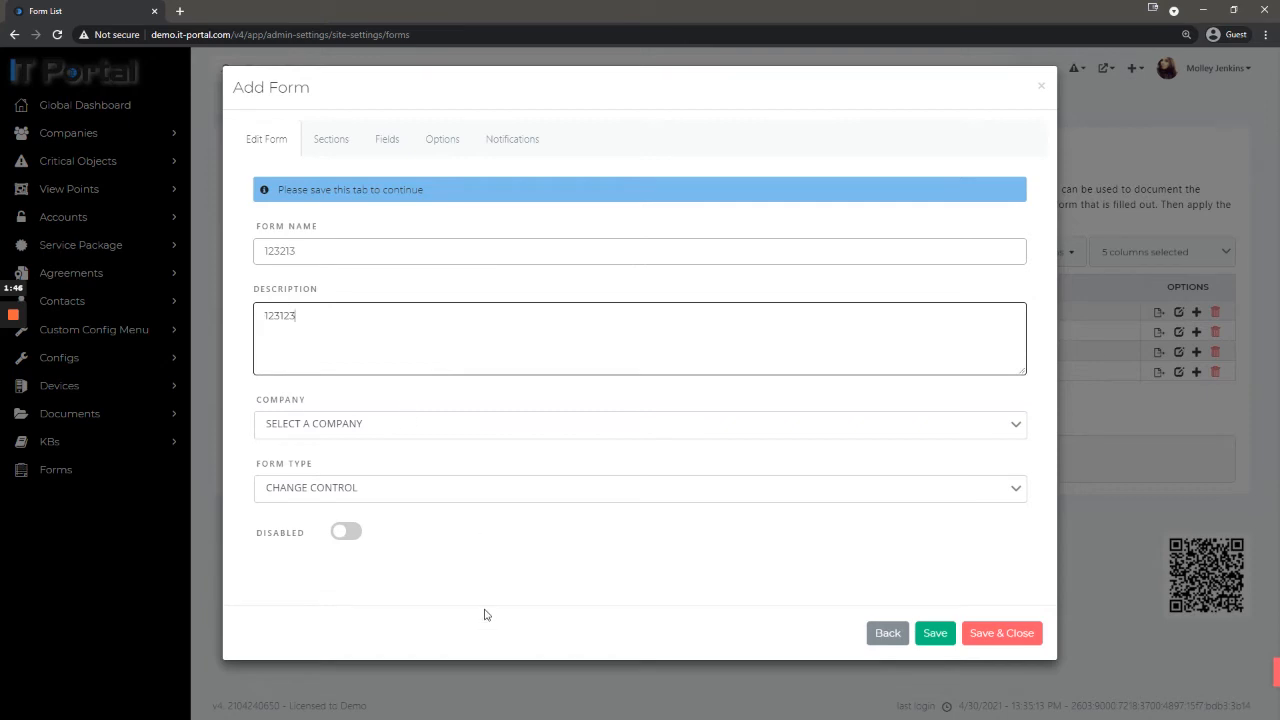
{"action": "left_click", "coordinate": [309, 492]}
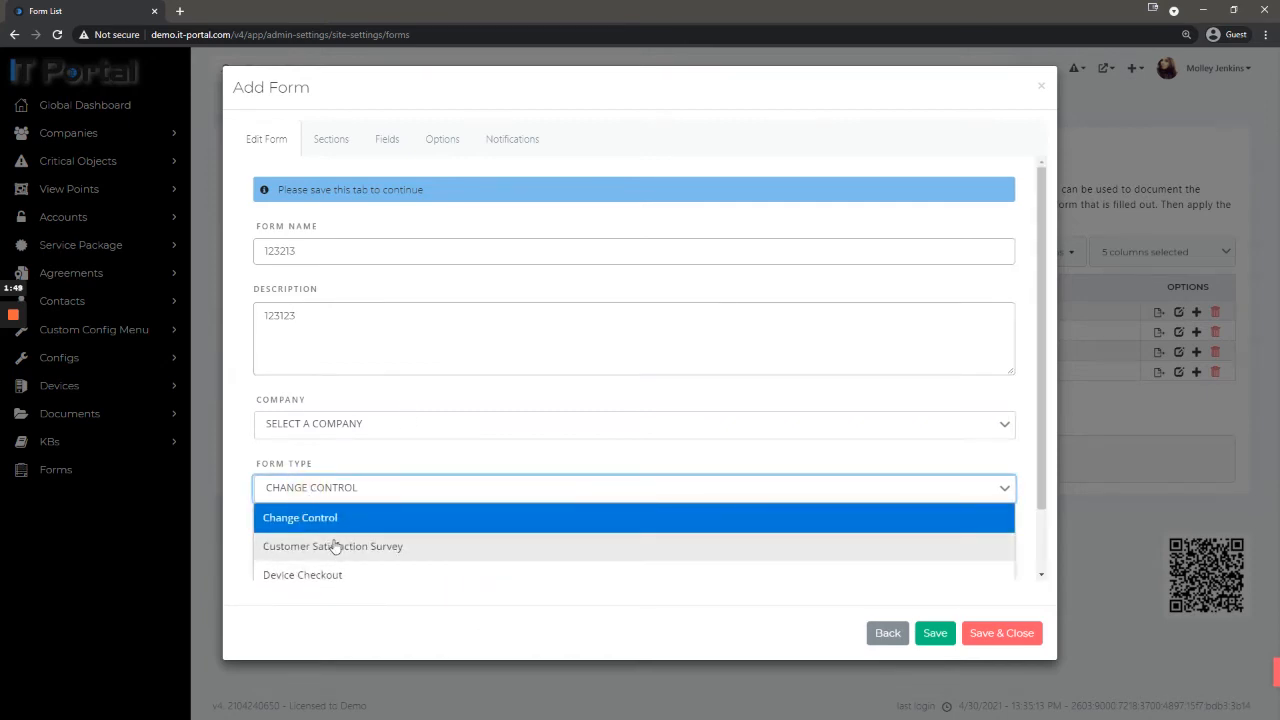
{"action": "left_click", "coordinate": [331, 520]}
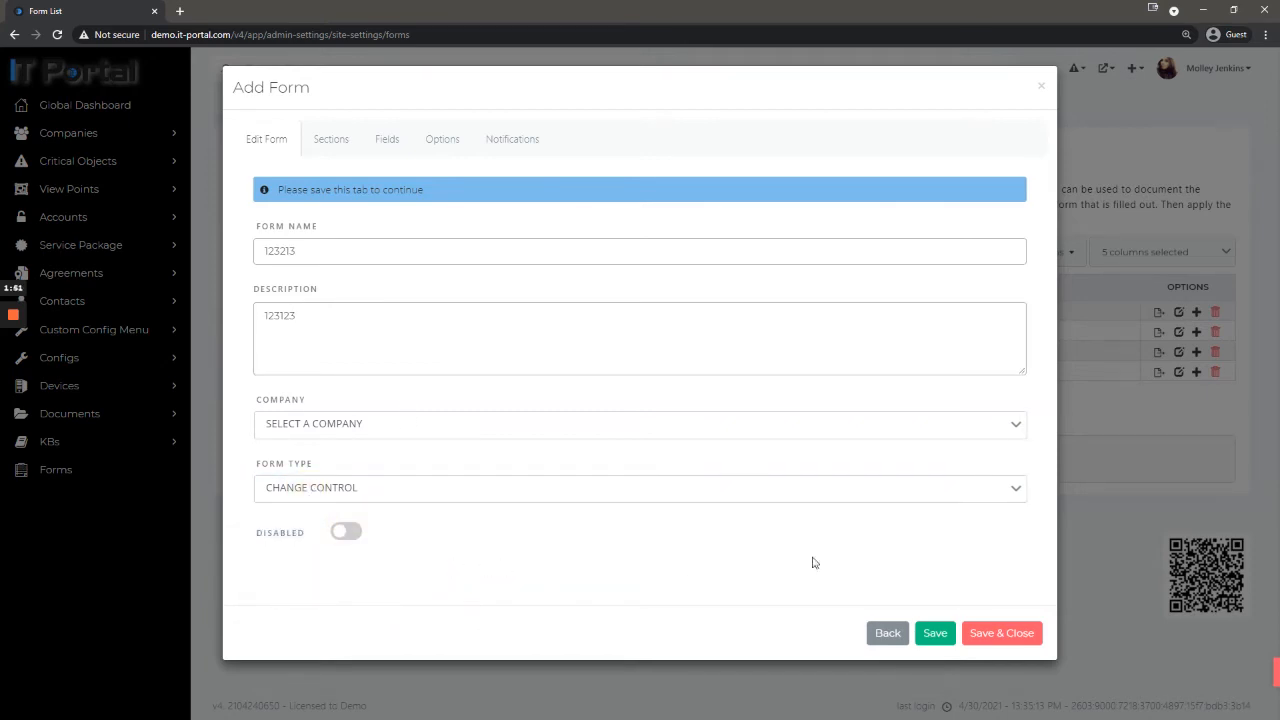
{"action": "left_click", "coordinate": [934, 633]}
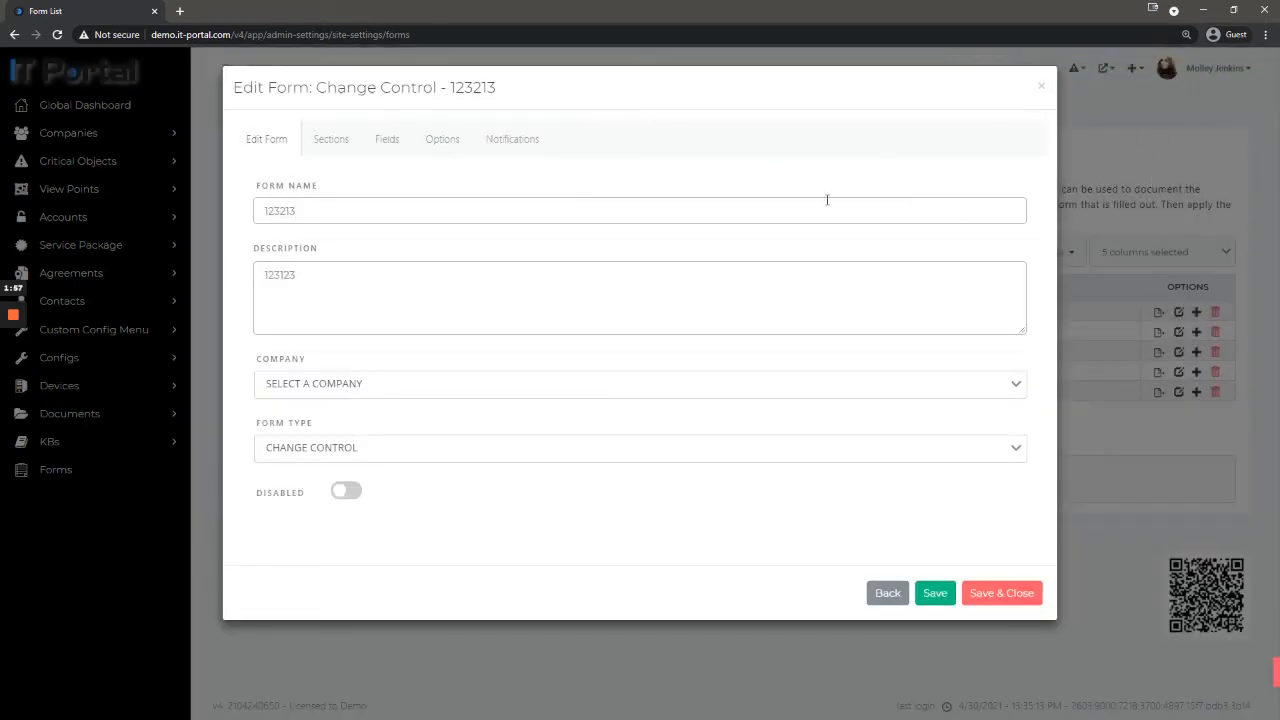
Add a section named 1 to the new form.
{"action": "left_click", "coordinate": [330, 146]}
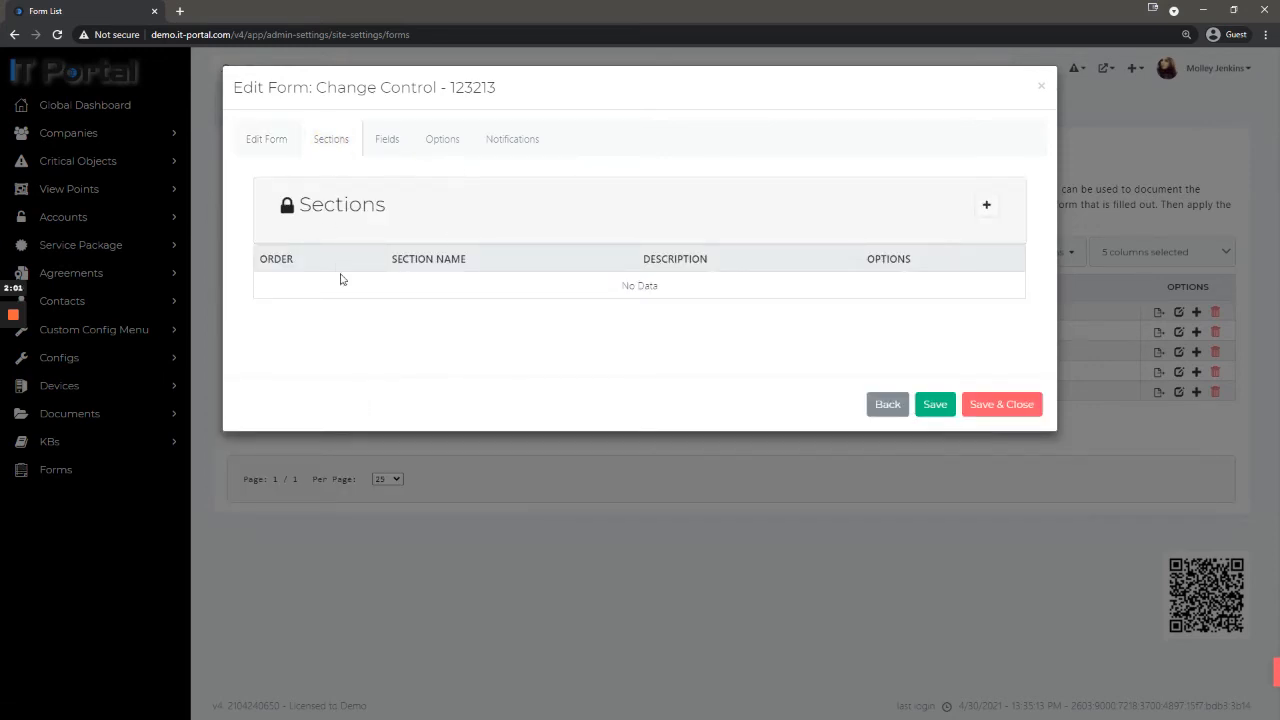
{"action": "left_click", "coordinate": [986, 205]}
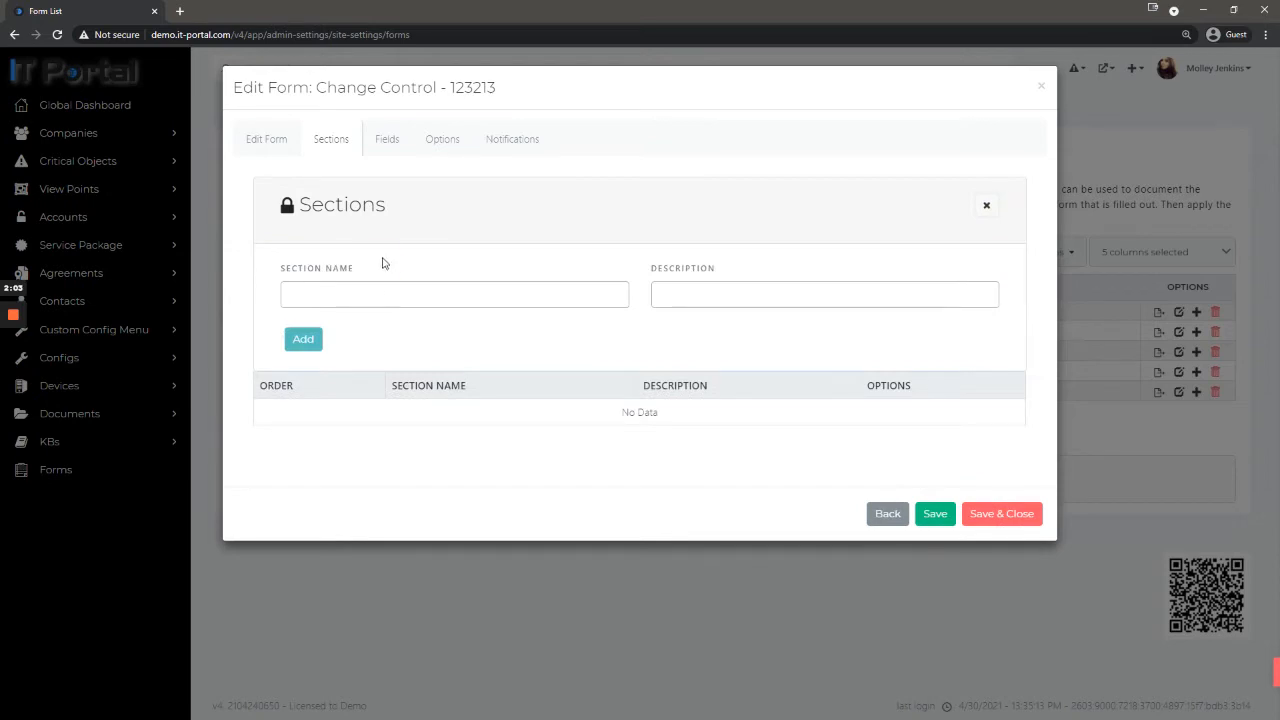
{"action": "left_click", "coordinate": [388, 295]}
{"action": "left_click", "coordinate": [303, 339]}
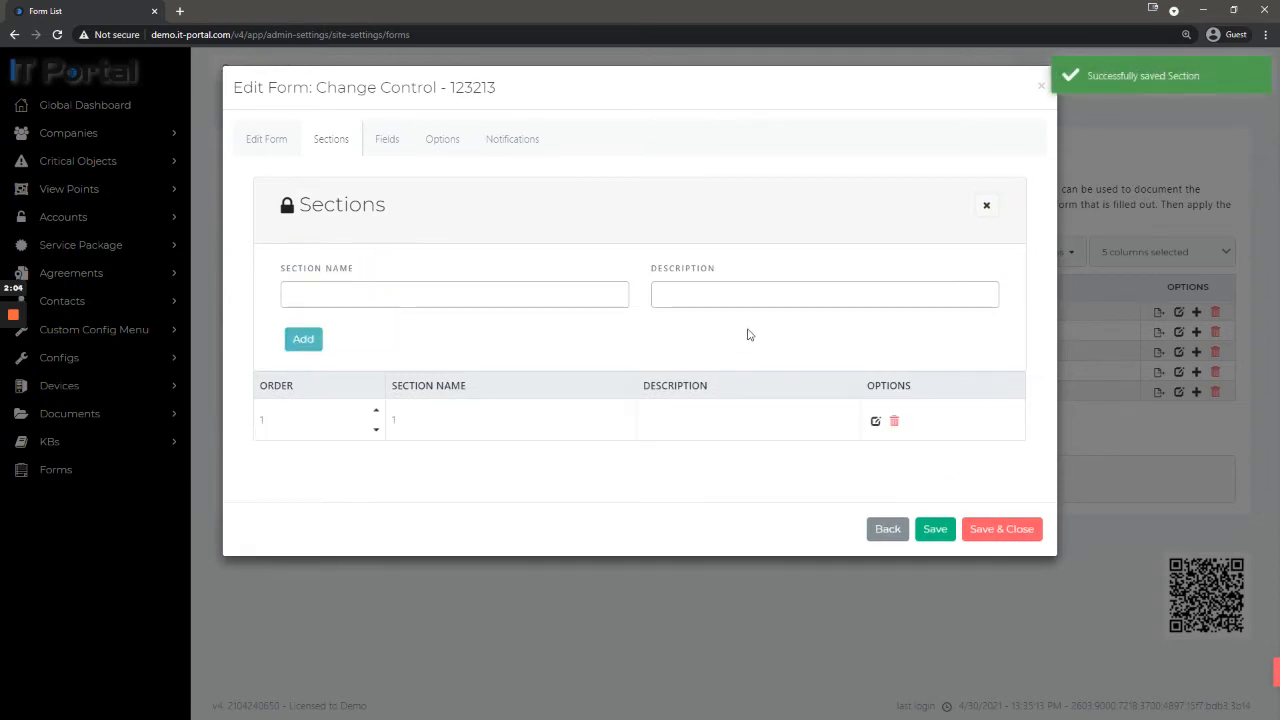
Check the form's fields, and add a second section named 2.
{"action": "left_click", "coordinate": [404, 149]}
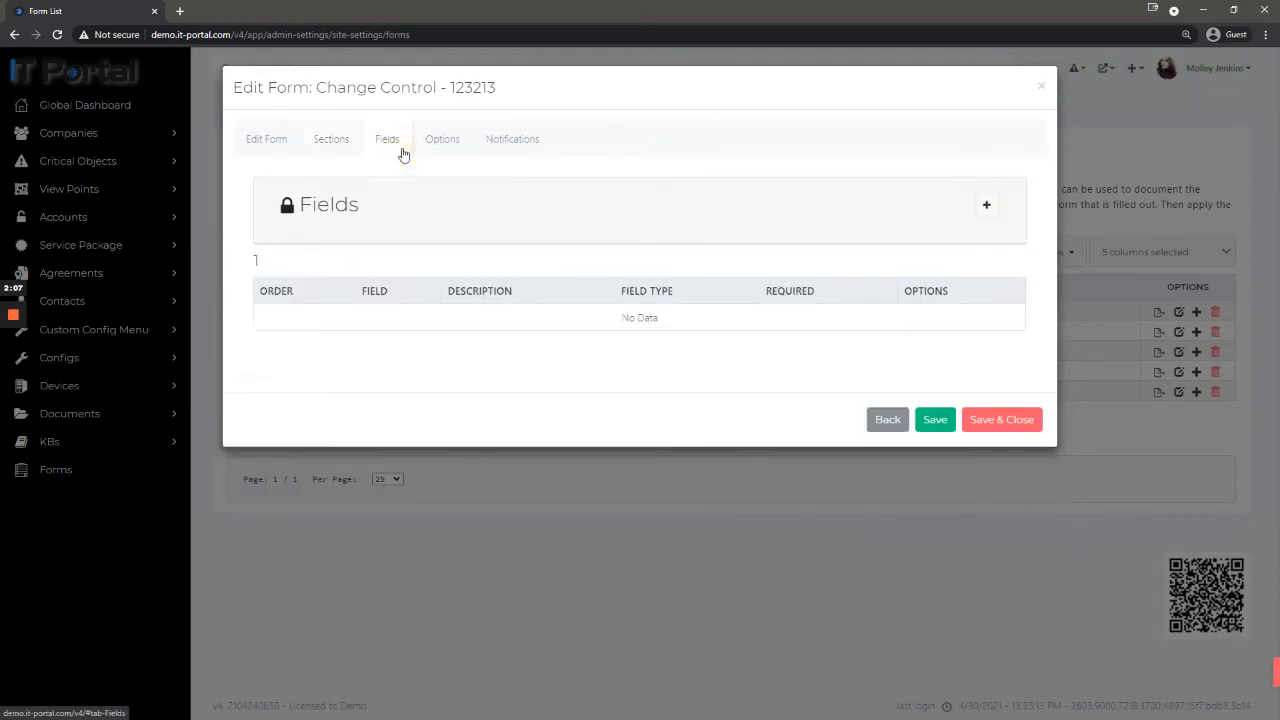
{"action": "left_click", "coordinate": [335, 143]}
{"action": "left_click", "coordinate": [486, 292]}
{"action": "type", "text": "2"}
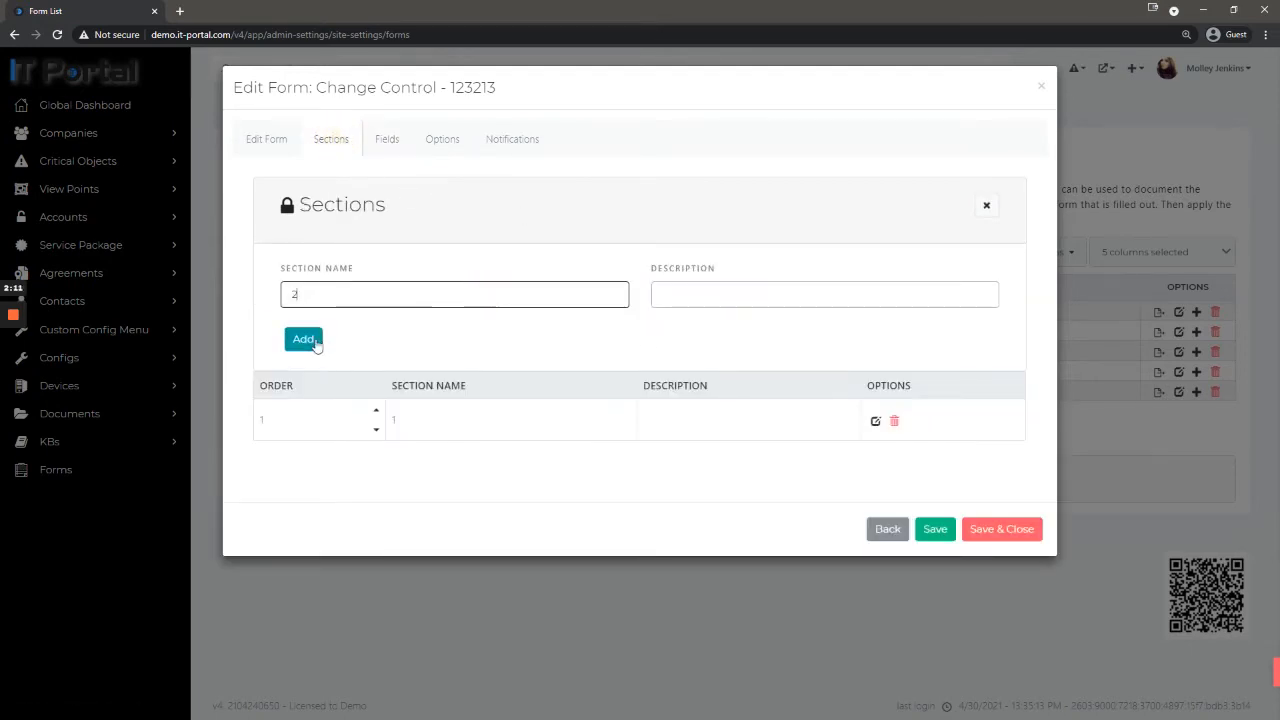
{"action": "left_click", "coordinate": [315, 344]}
Start a new field for the form and look through all available field types, from Date/Time to Multi Select Checkbox.
{"action": "left_click", "coordinate": [397, 150]}
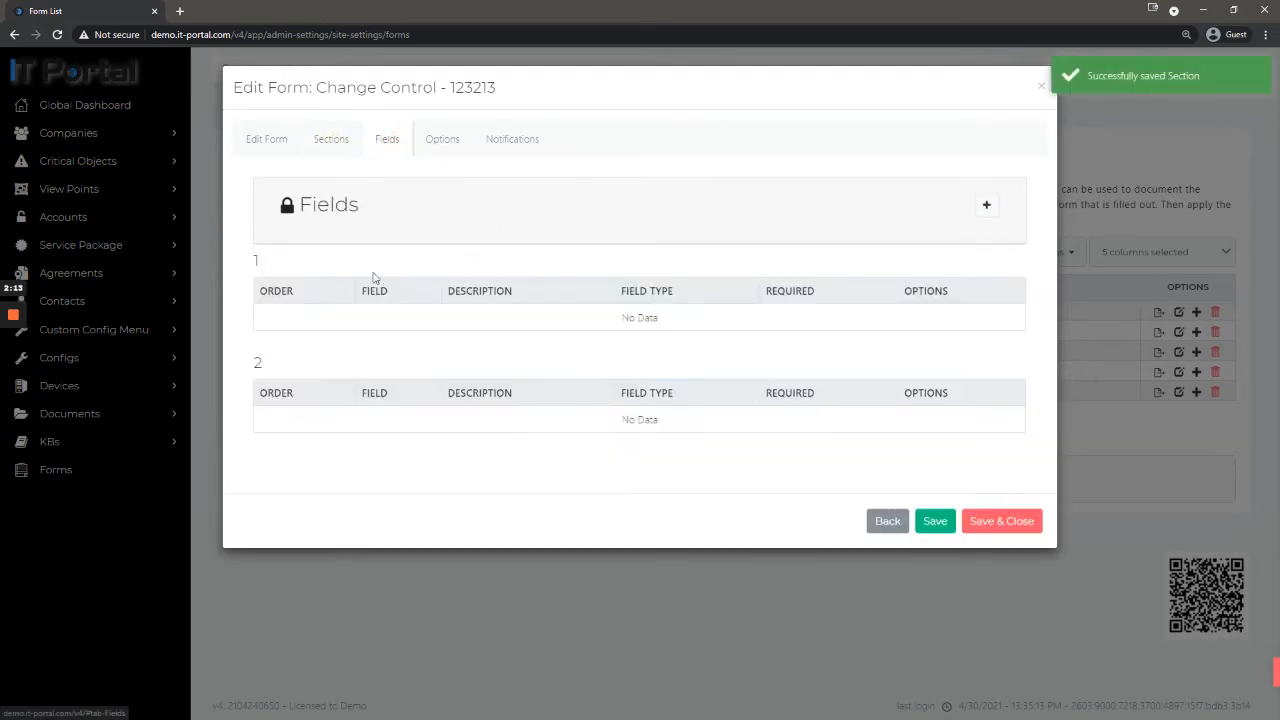
{"action": "left_click", "coordinate": [987, 206]}
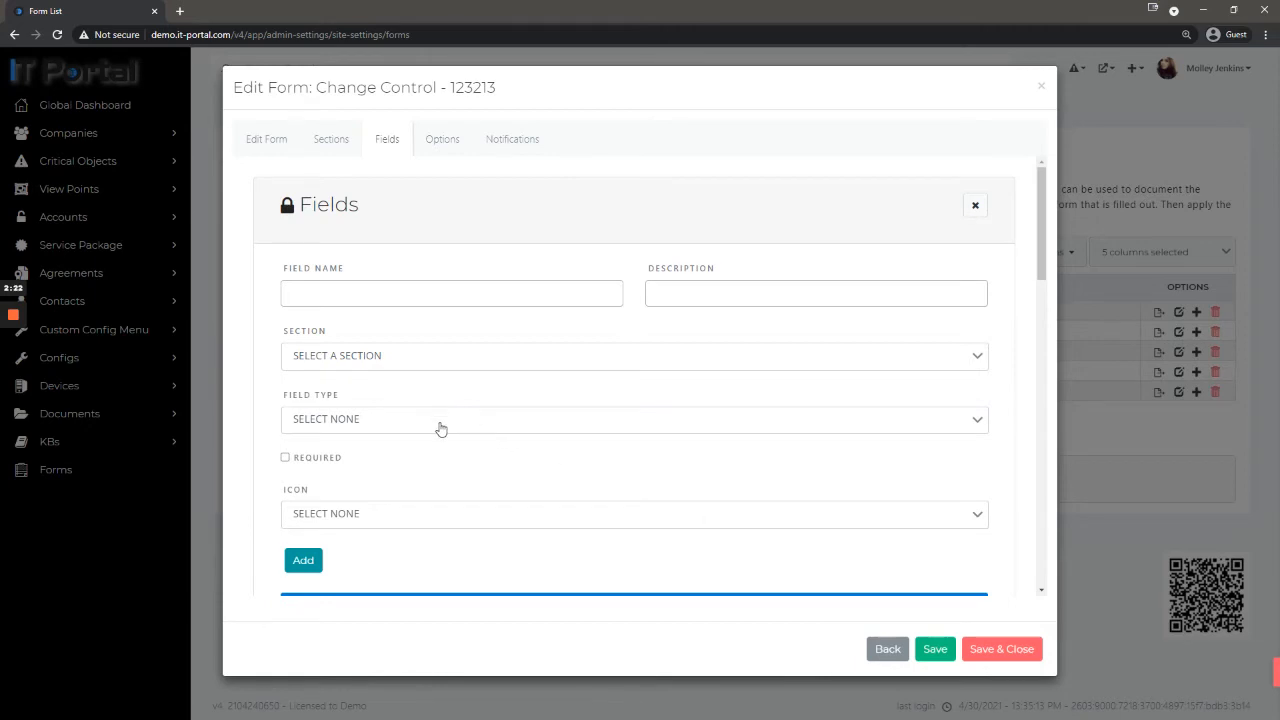
{"action": "left_click", "coordinate": [439, 421]}
{"action": "scroll", "coordinate": [535, 418], "scroll_direction": "down", "scroll_amount": 1}
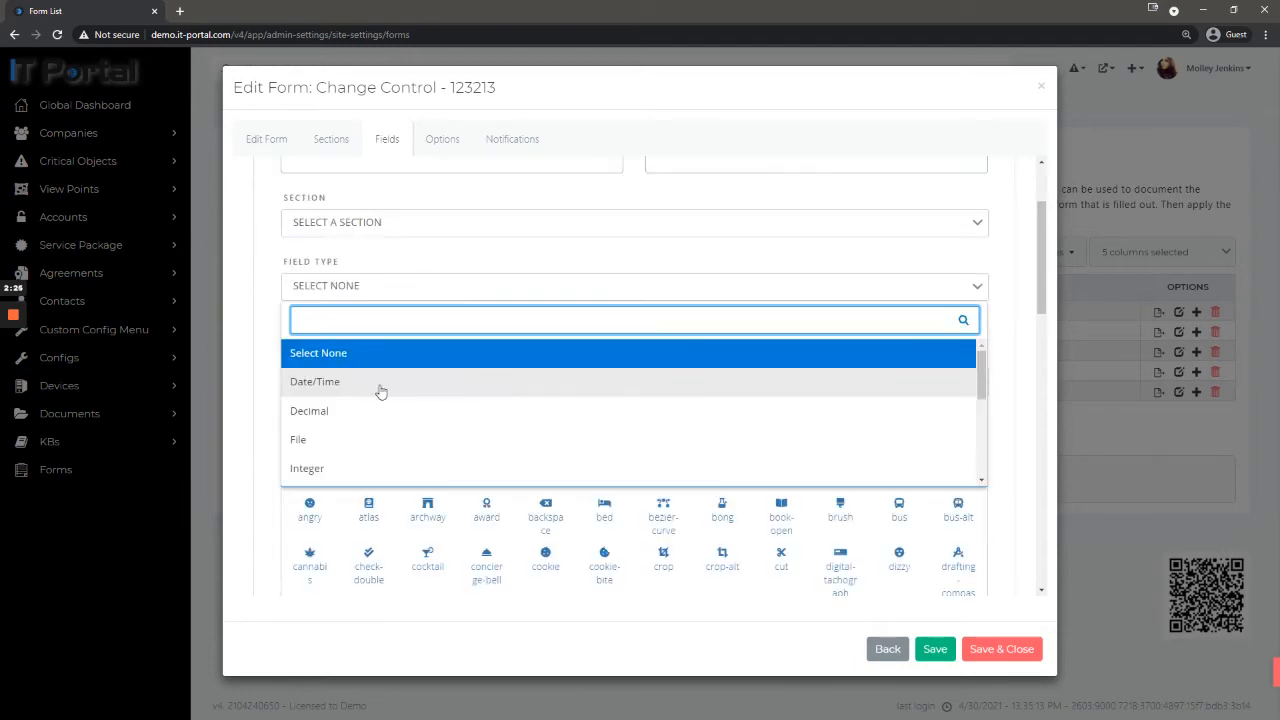
{"action": "scroll", "coordinate": [417, 465], "scroll_direction": "down", "scroll_amount": 1}
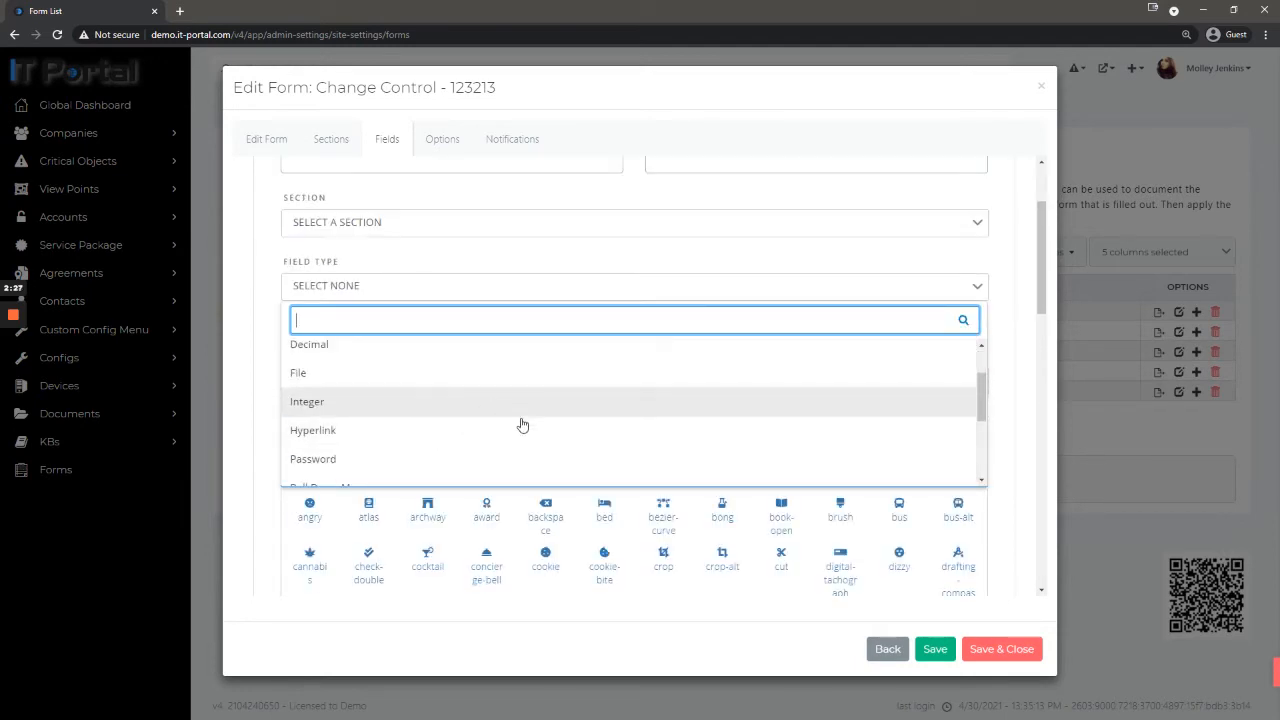
{"action": "scroll", "coordinate": [364, 455], "scroll_direction": "down", "scroll_amount": 1}
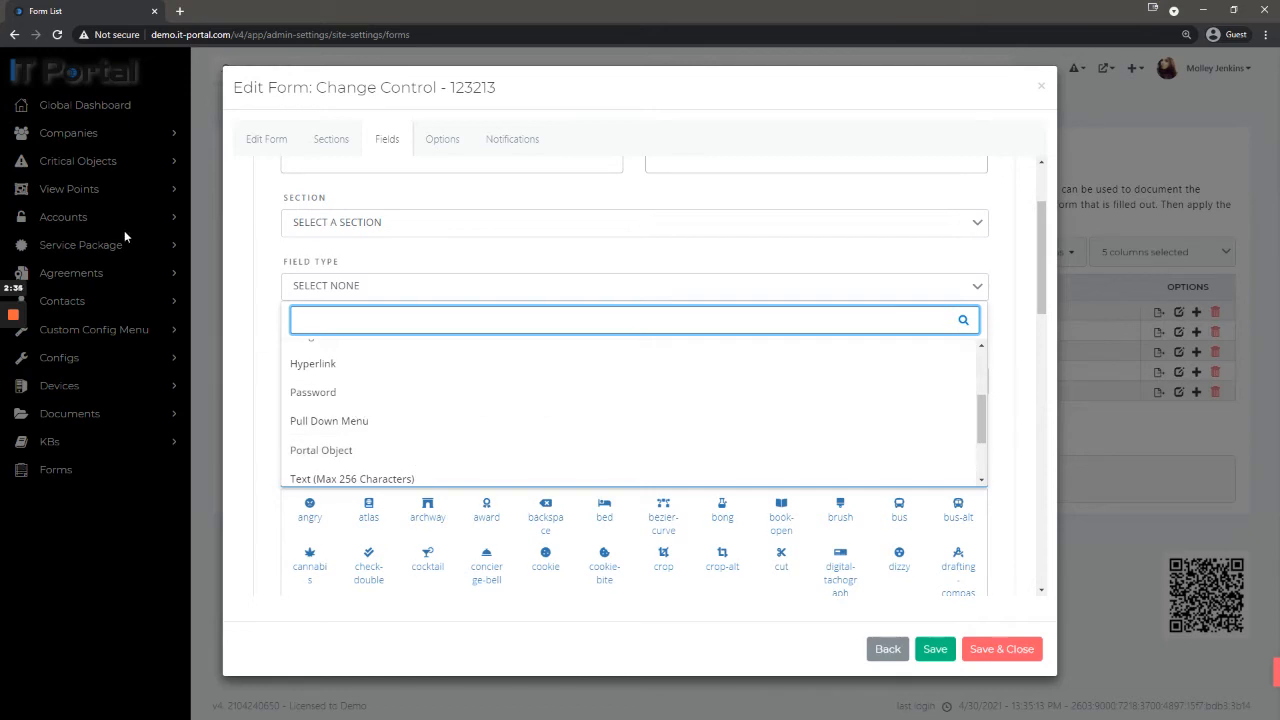
{"action": "scroll", "coordinate": [490, 455], "scroll_direction": "down", "scroll_amount": 1}
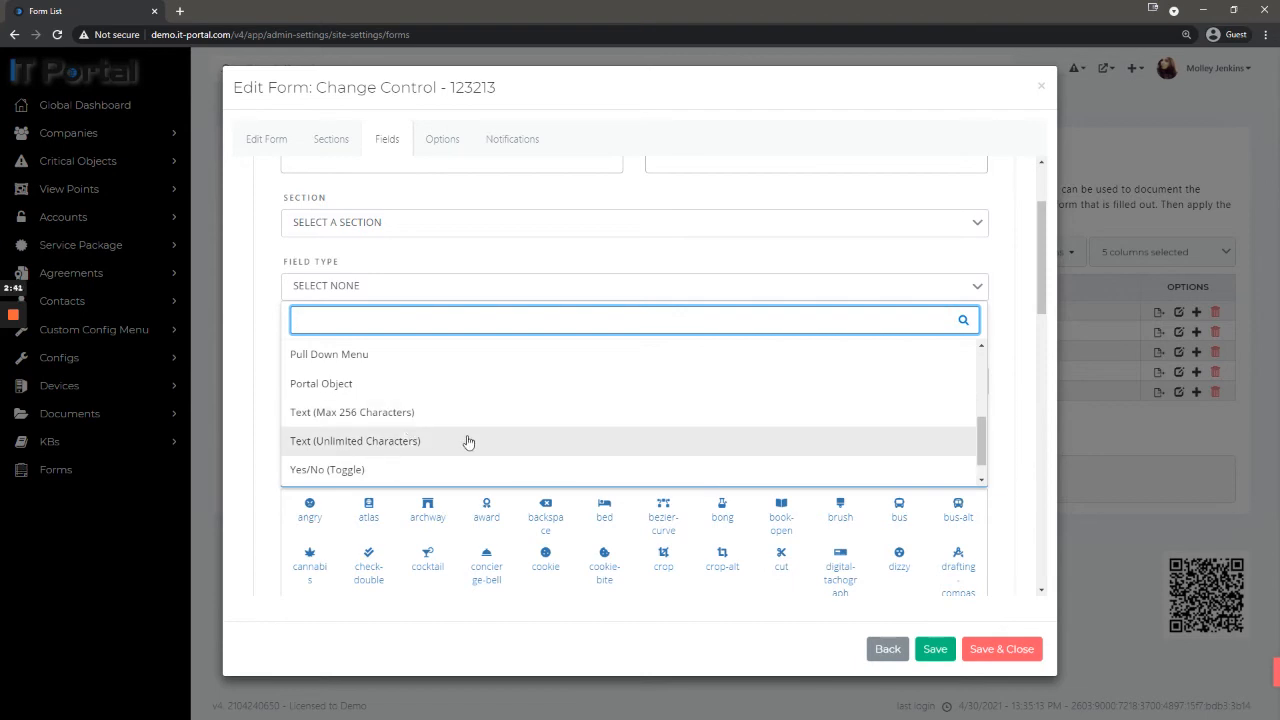
{"action": "scroll", "coordinate": [451, 445], "scroll_direction": "down", "scroll_amount": 1}
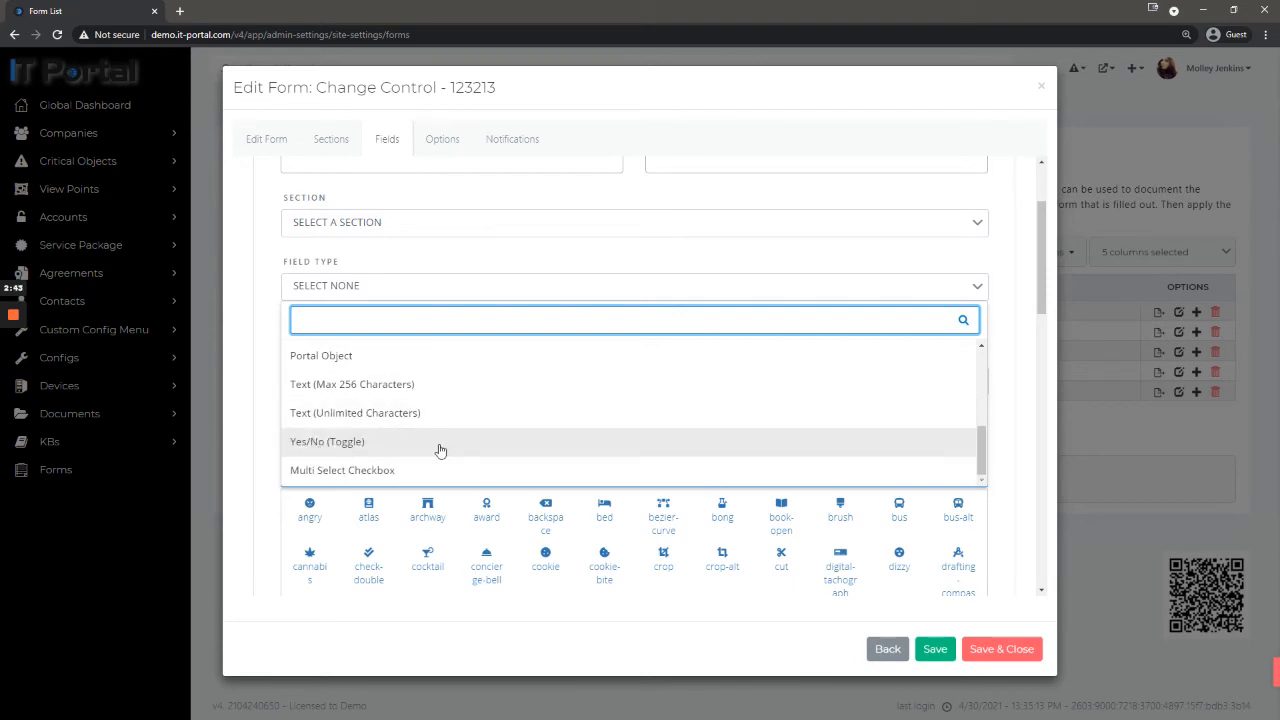
{"action": "scroll", "coordinate": [440, 446], "scroll_direction": "down", "scroll_amount": 1}
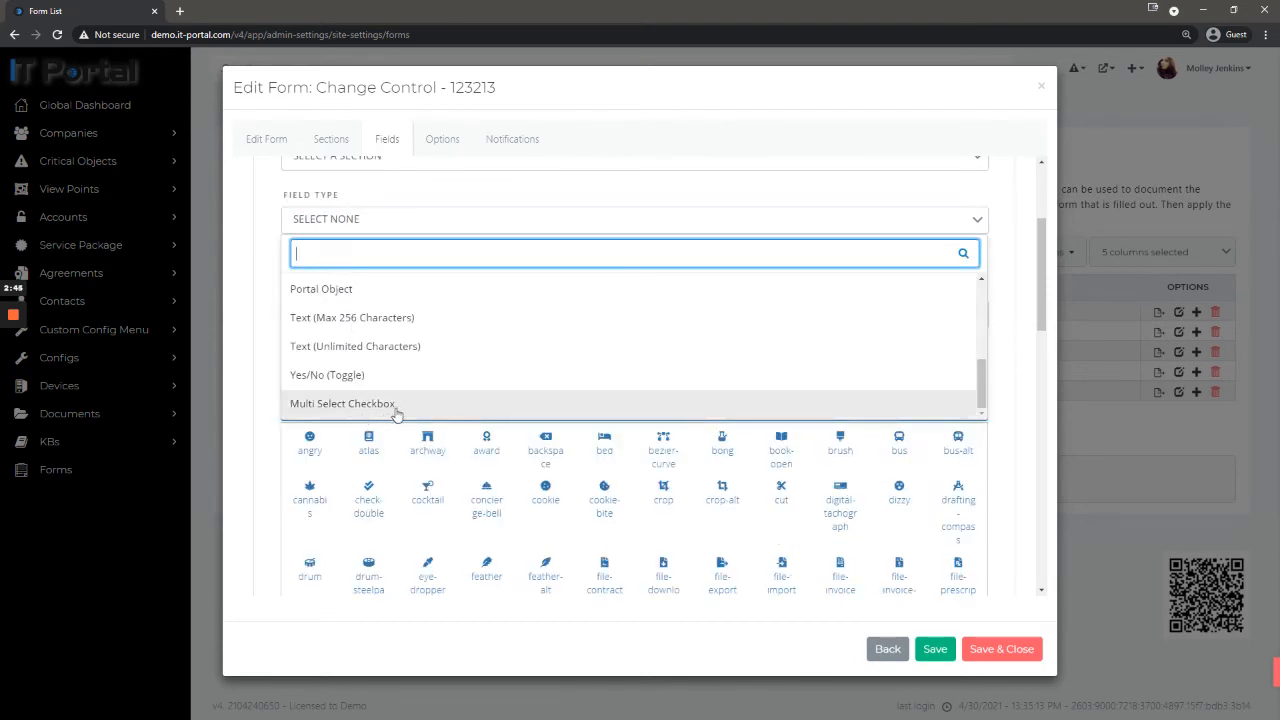
{"action": "scroll", "coordinate": [390, 400], "scroll_direction": "up", "scroll_amount": 2}
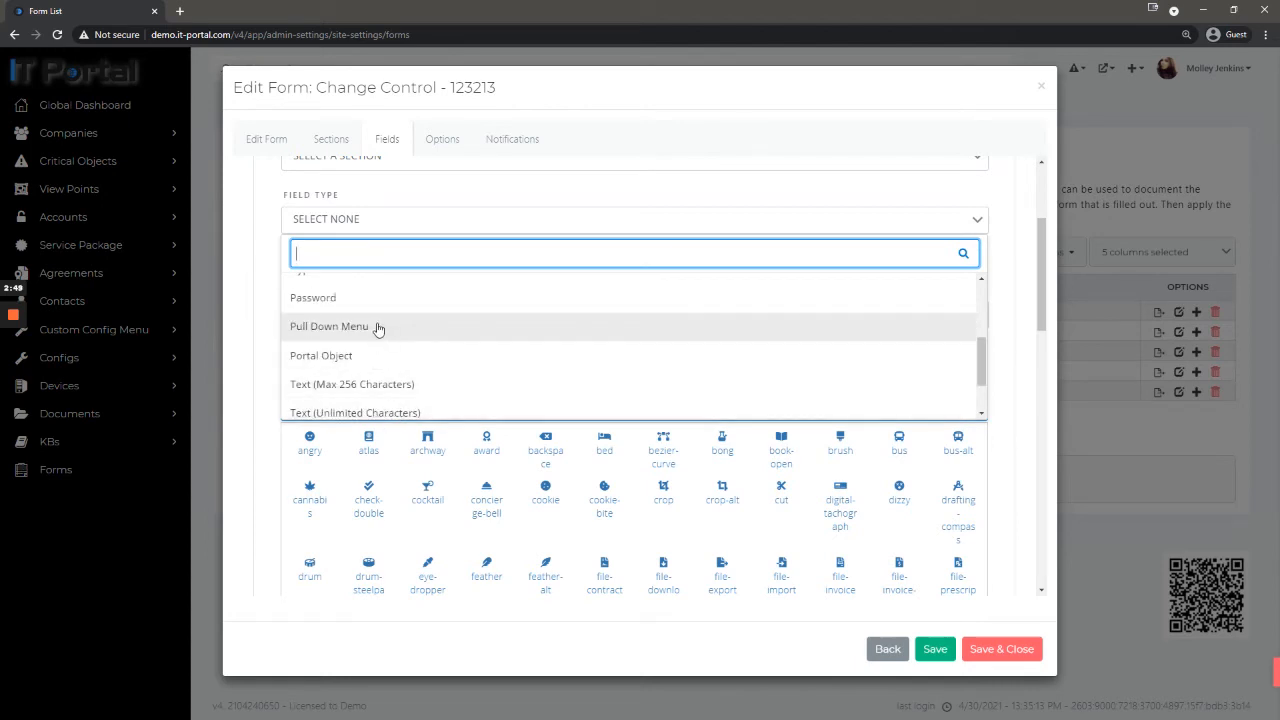
{"action": "scroll", "coordinate": [378, 330], "scroll_direction": "down", "scroll_amount": 2}
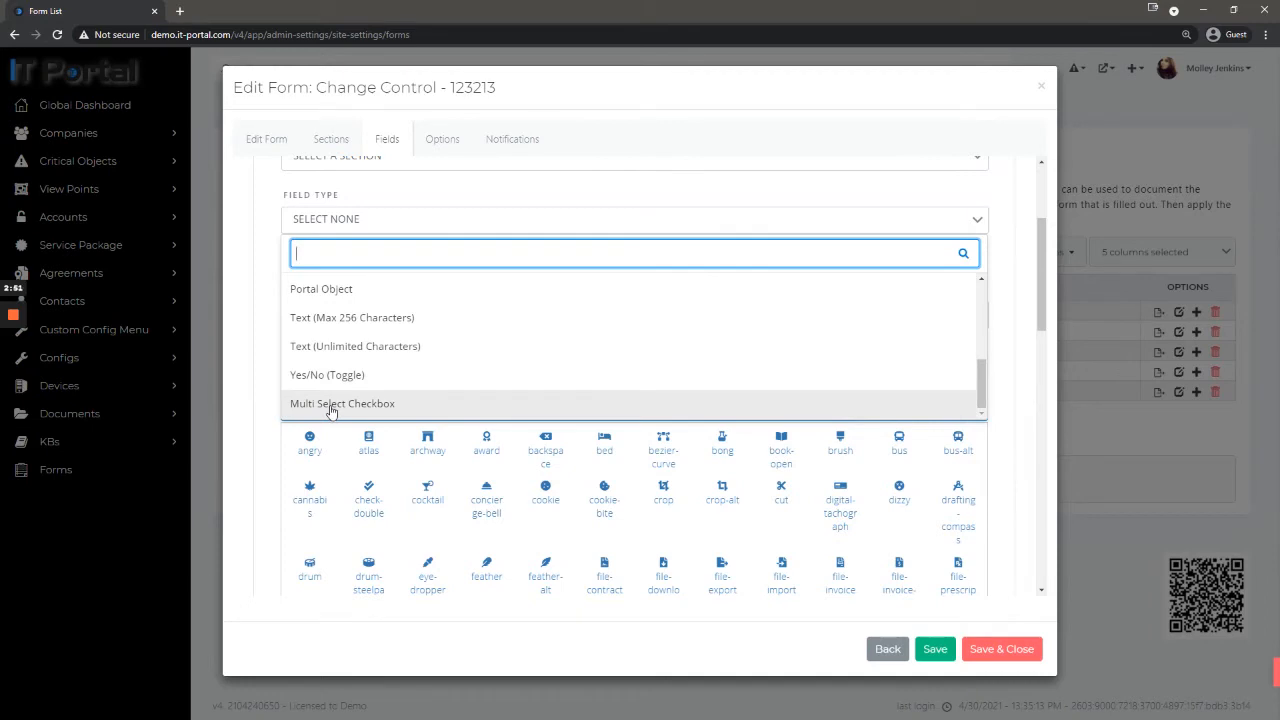
{"action": "left_click", "coordinate": [266, 313]}
{"action": "scroll", "coordinate": [289, 314], "scroll_direction": "up", "scroll_amount": 2}
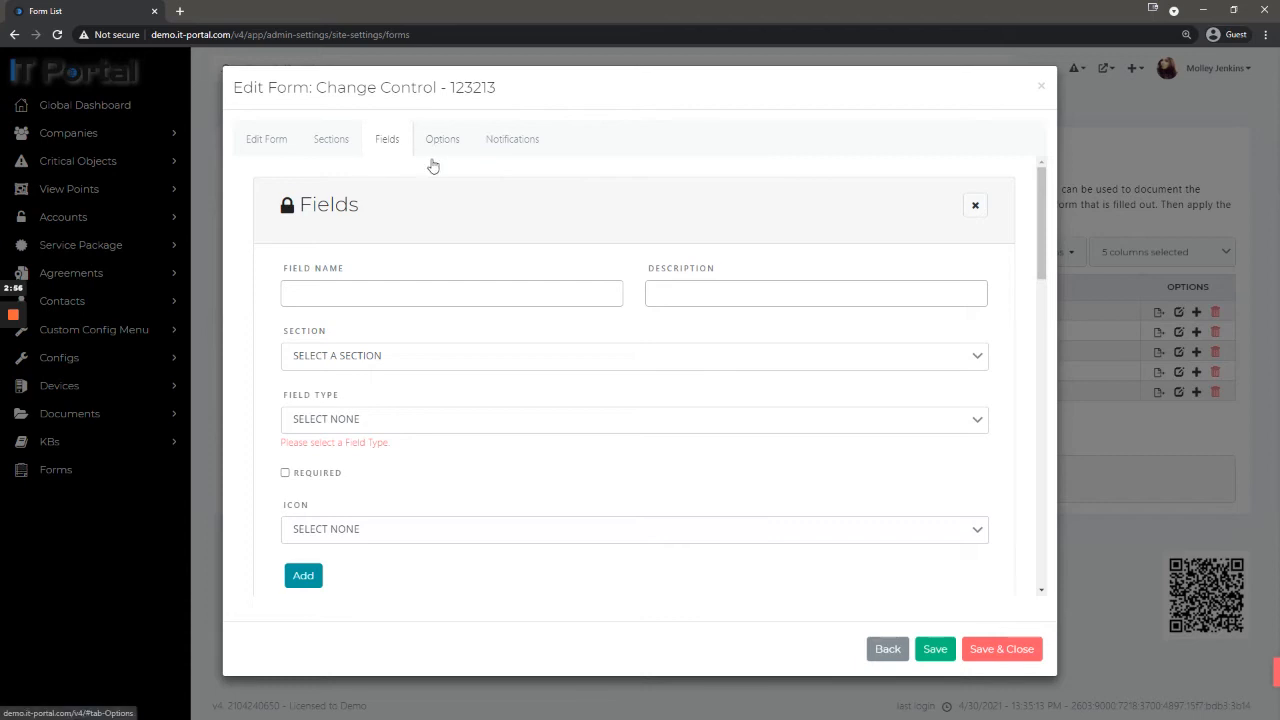
Try the form's Public option and check its Public PermaLink.
{"action": "left_click", "coordinate": [447, 141]}
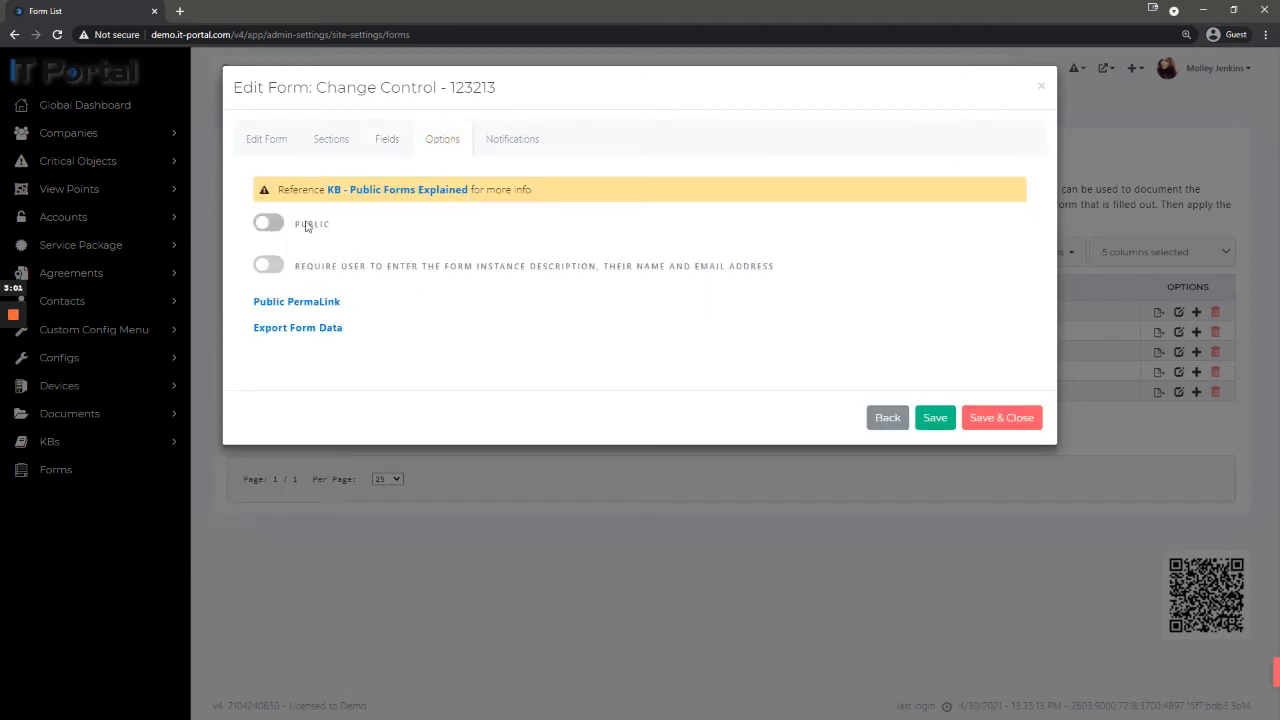
{"action": "left_click", "coordinate": [268, 223]}
{"action": "left_click", "coordinate": [292, 363]}
{"action": "left_click", "coordinate": [295, 305]}
Review the form's notification settings for instance creation, instance completion and the sender email address.
{"action": "left_click", "coordinate": [539, 140]}
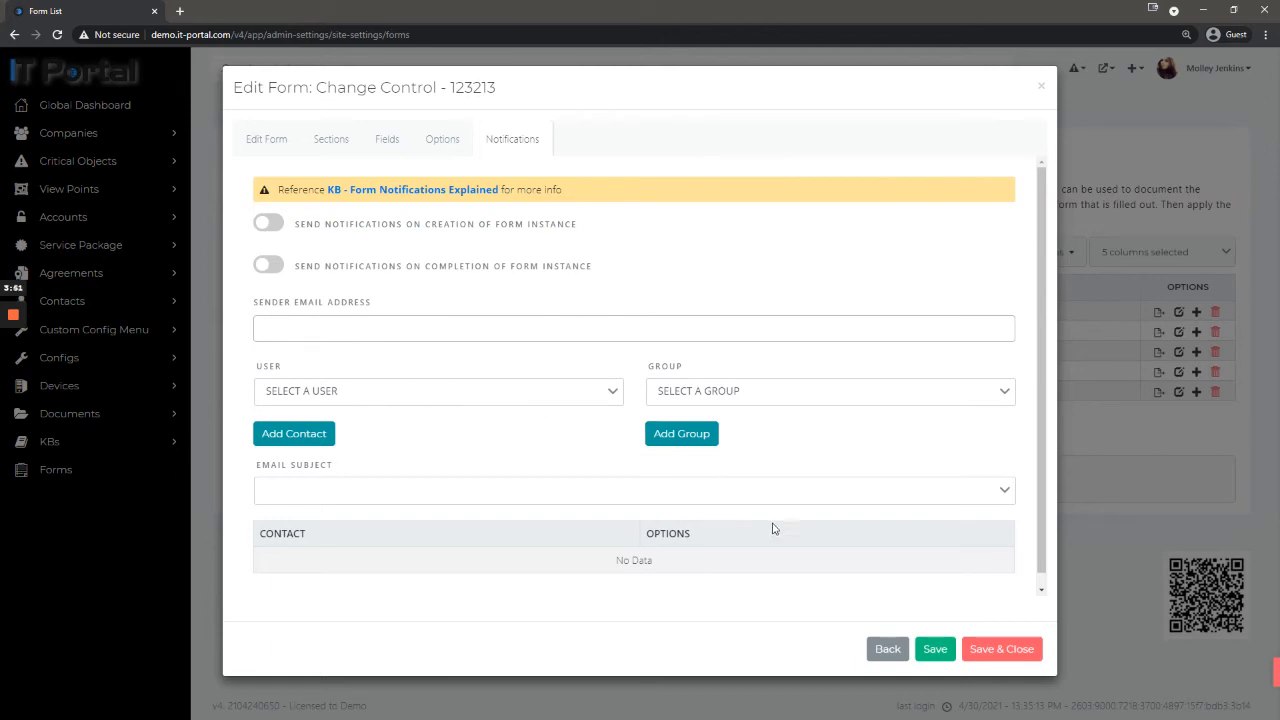
{"action": "left_click_drag", "start_coordinate": [299, 223], "coordinate": [612, 226]}
{"action": "left_click", "coordinate": [625, 249]}
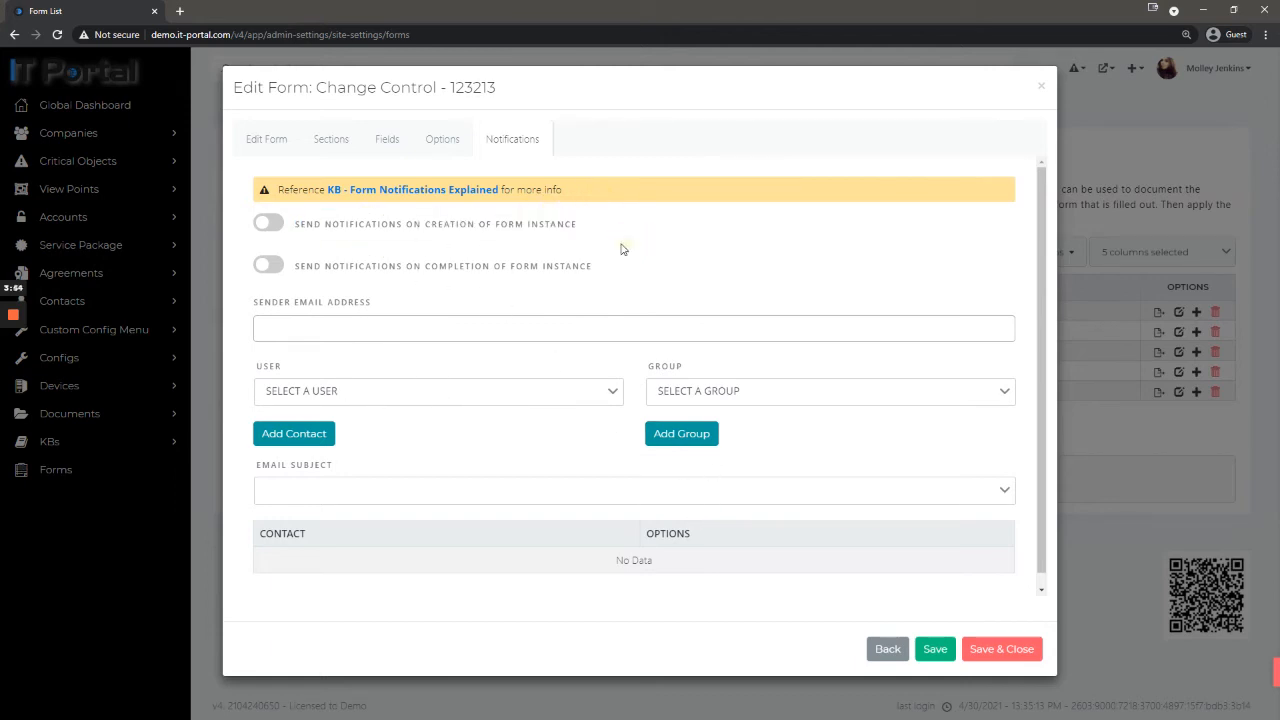
{"action": "double_click", "coordinate": [445, 225]}
{"action": "double_click", "coordinate": [453, 266]}
{"action": "left_click", "coordinate": [537, 369]}
{"action": "left_click_drag", "start_coordinate": [247, 311], "coordinate": [433, 324]}
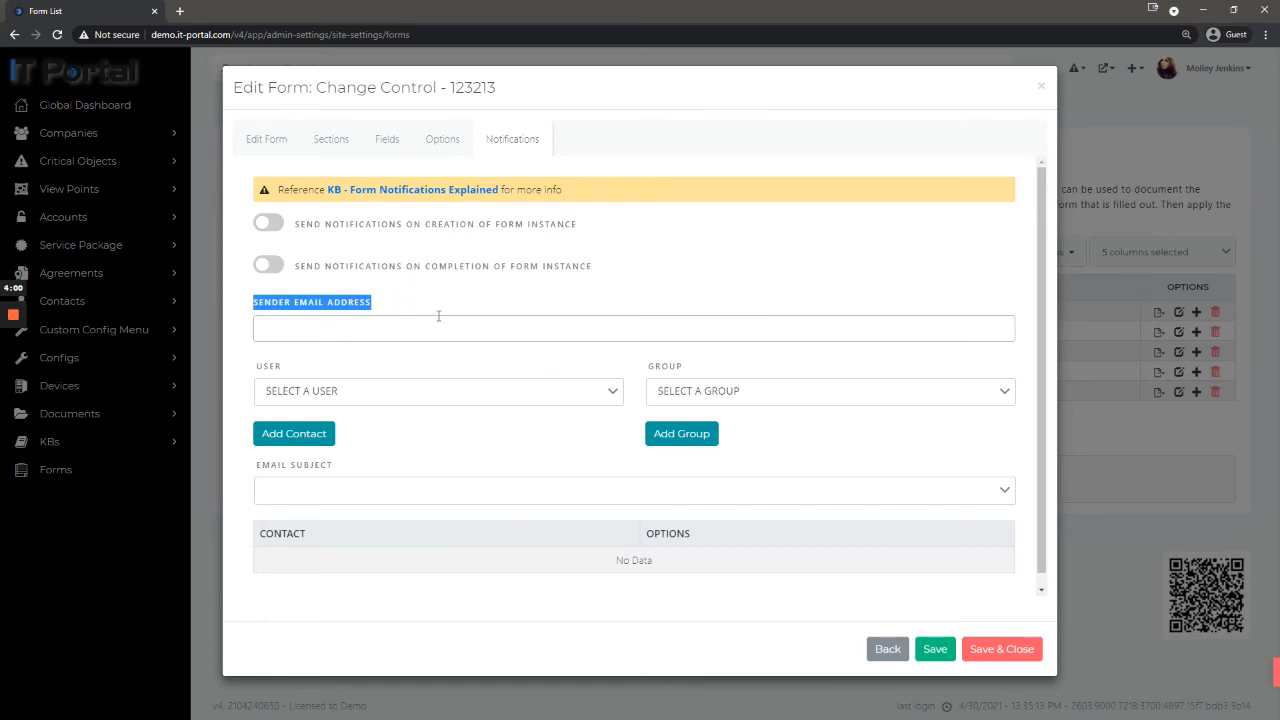
{"action": "left_click", "coordinate": [438, 316]}
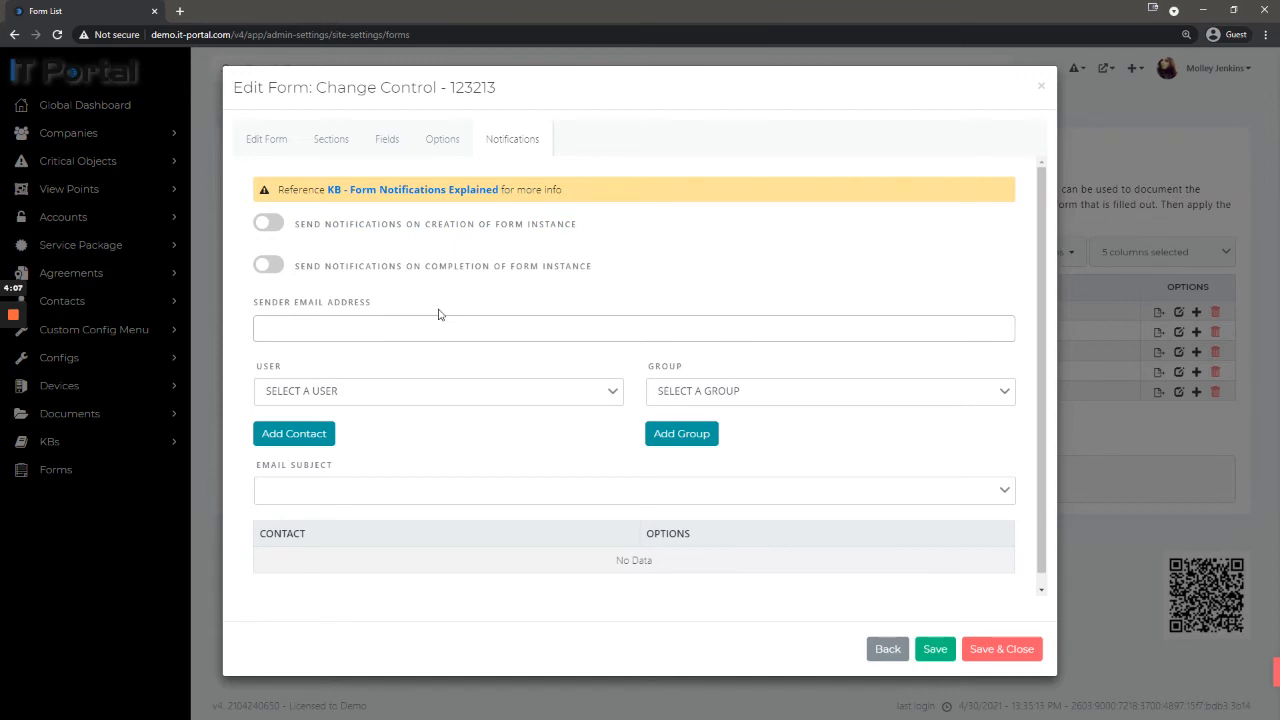
{"action": "left_click_drag", "start_coordinate": [385, 310], "coordinate": [251, 300]}
{"action": "left_click", "coordinate": [311, 329]}
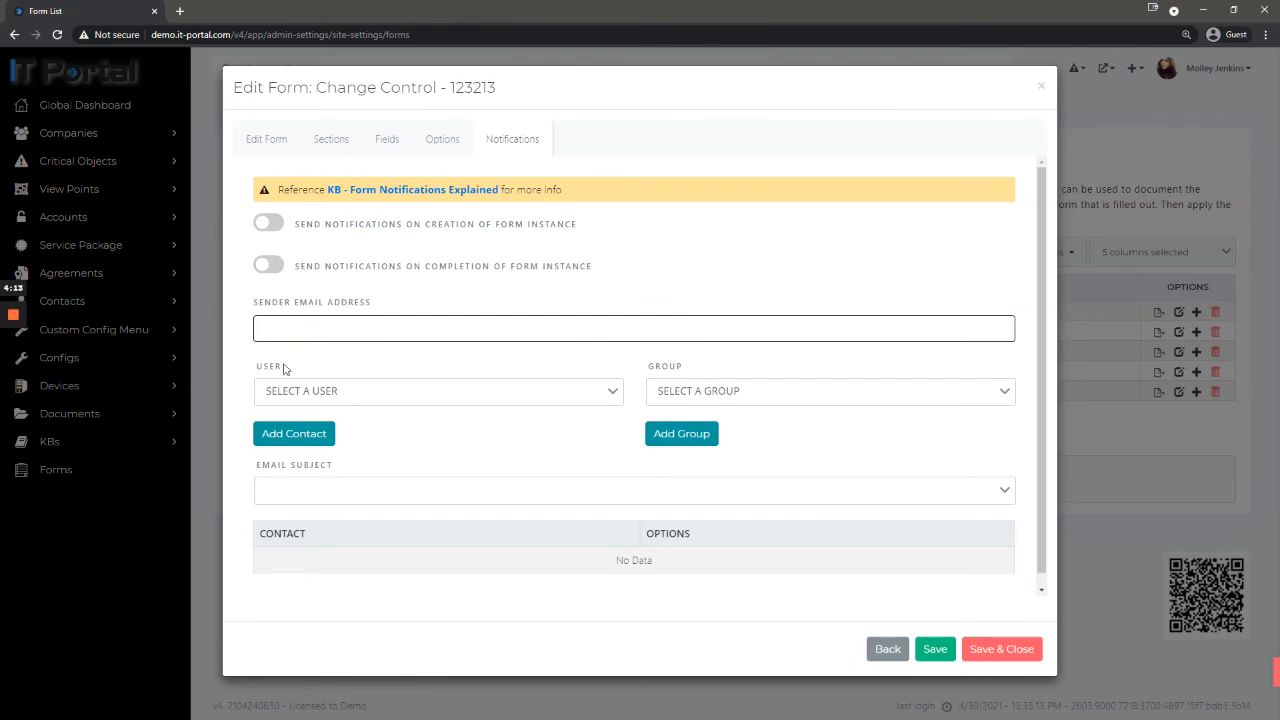
Look through the users and groups that can be chosen as notification recipients.
{"action": "left_click_drag", "start_coordinate": [258, 363], "coordinate": [320, 366]}
{"action": "left_click", "coordinate": [398, 362]}
{"action": "left_click_drag", "start_coordinate": [640, 366], "coordinate": [723, 368]}
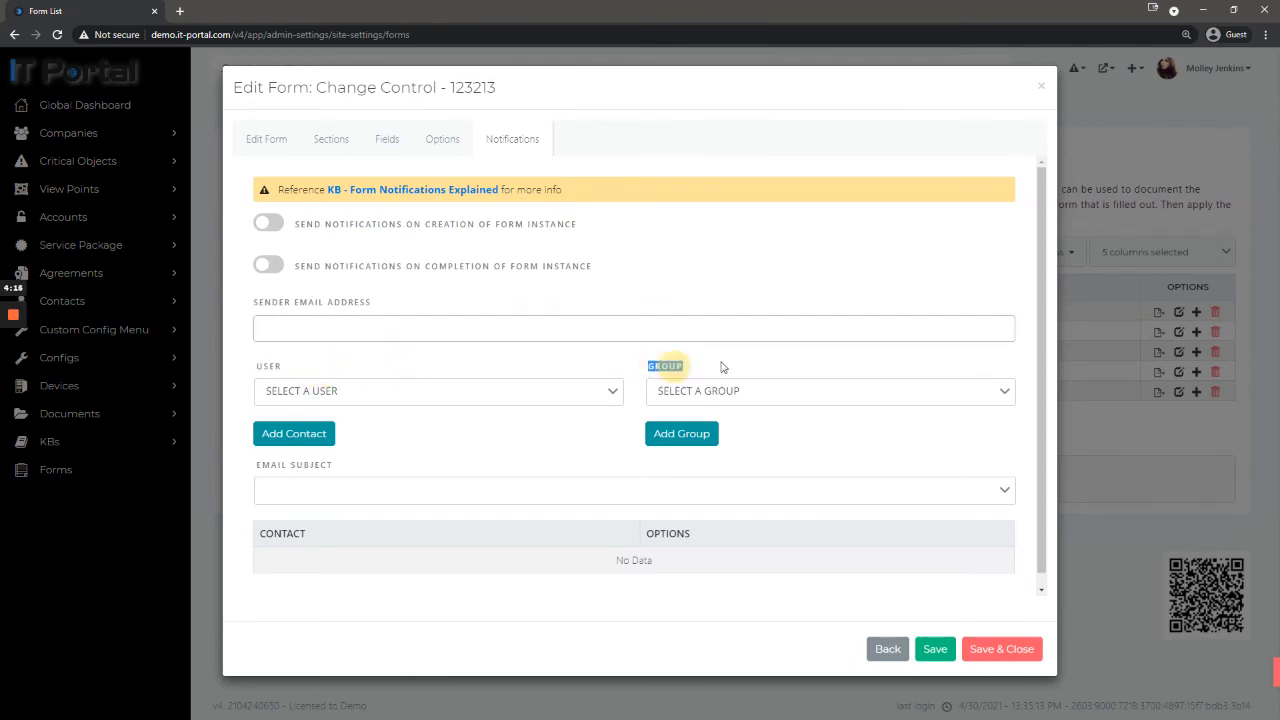
{"action": "left_click", "coordinate": [582, 352]}
{"action": "left_click", "coordinate": [290, 400]}
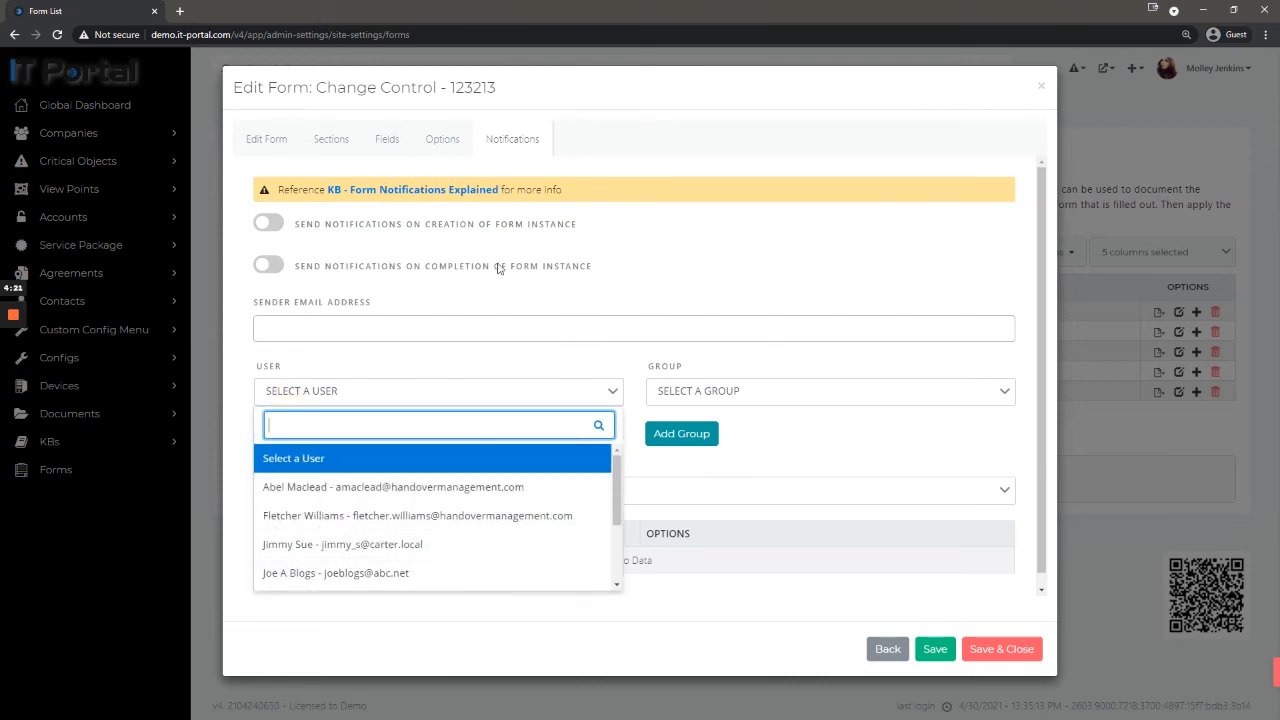
{"action": "left_click", "coordinate": [591, 291]}
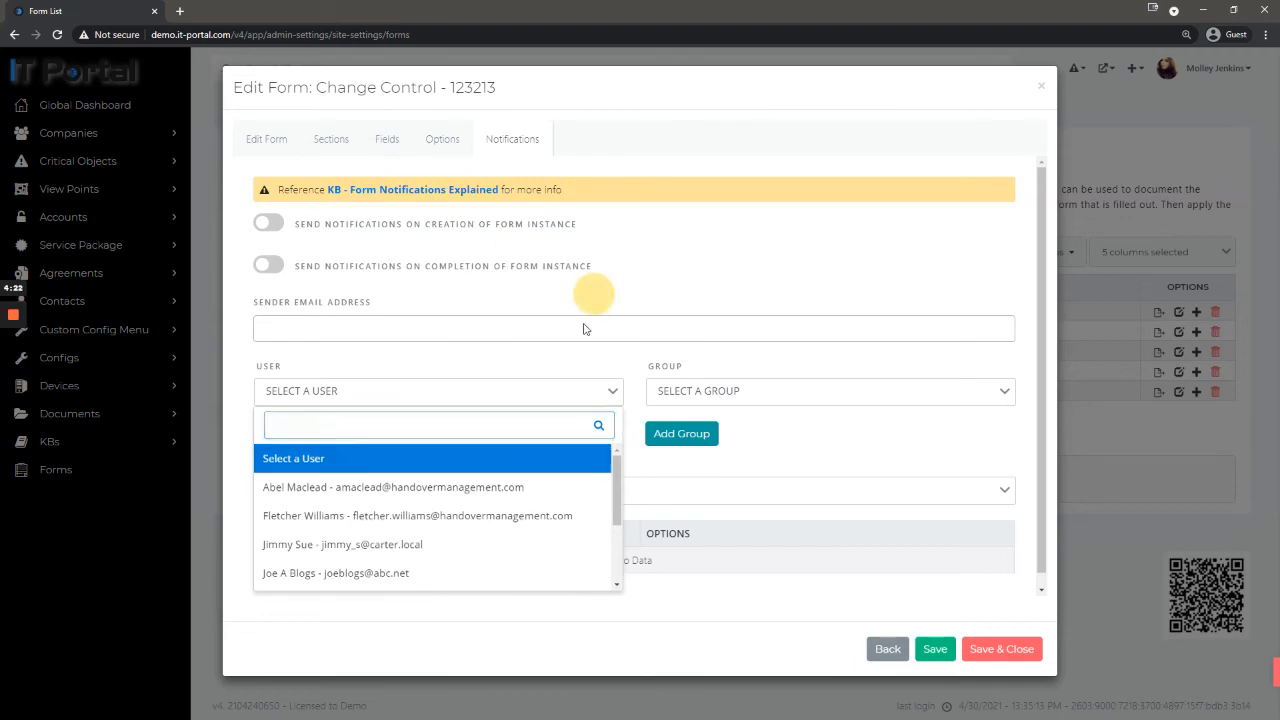
{"action": "left_click", "coordinate": [781, 398]}
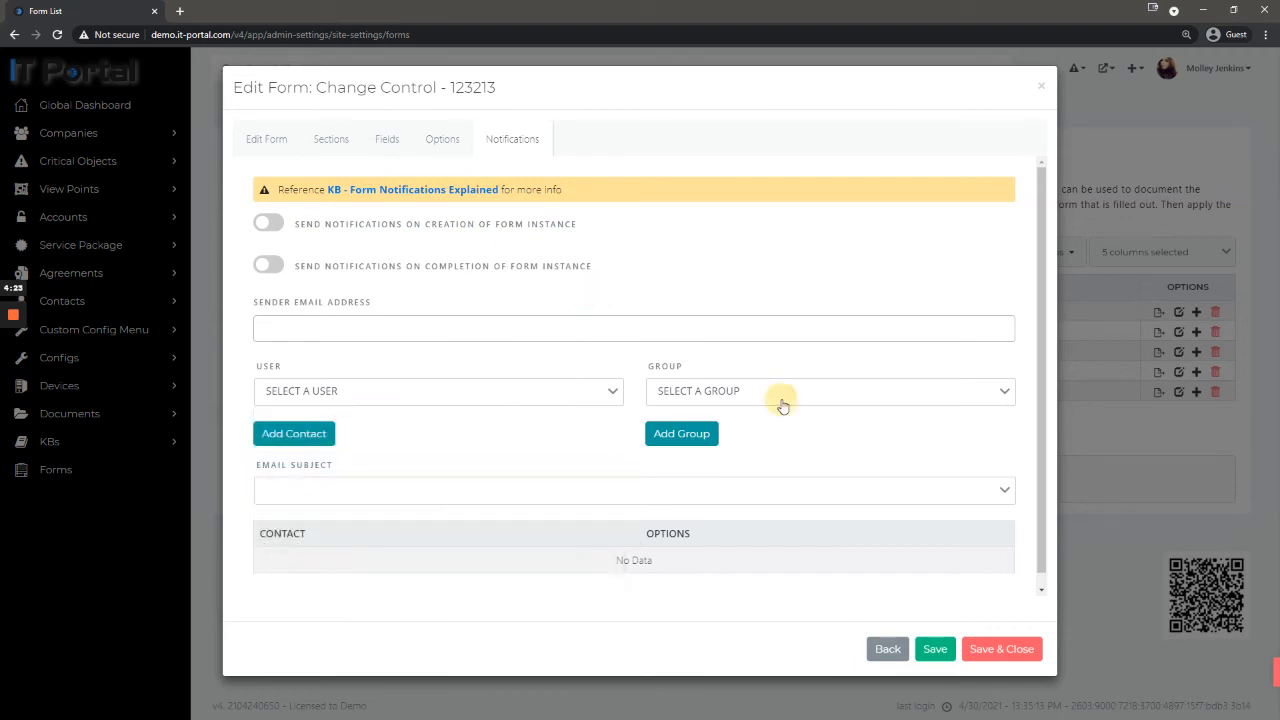
{"action": "left_click", "coordinate": [557, 463]}
Review the email subject choices for the form's notifications, and close the form editor without saving.
{"action": "scroll", "coordinate": [305, 565], "scroll_direction": "down", "scroll_amount": 1}
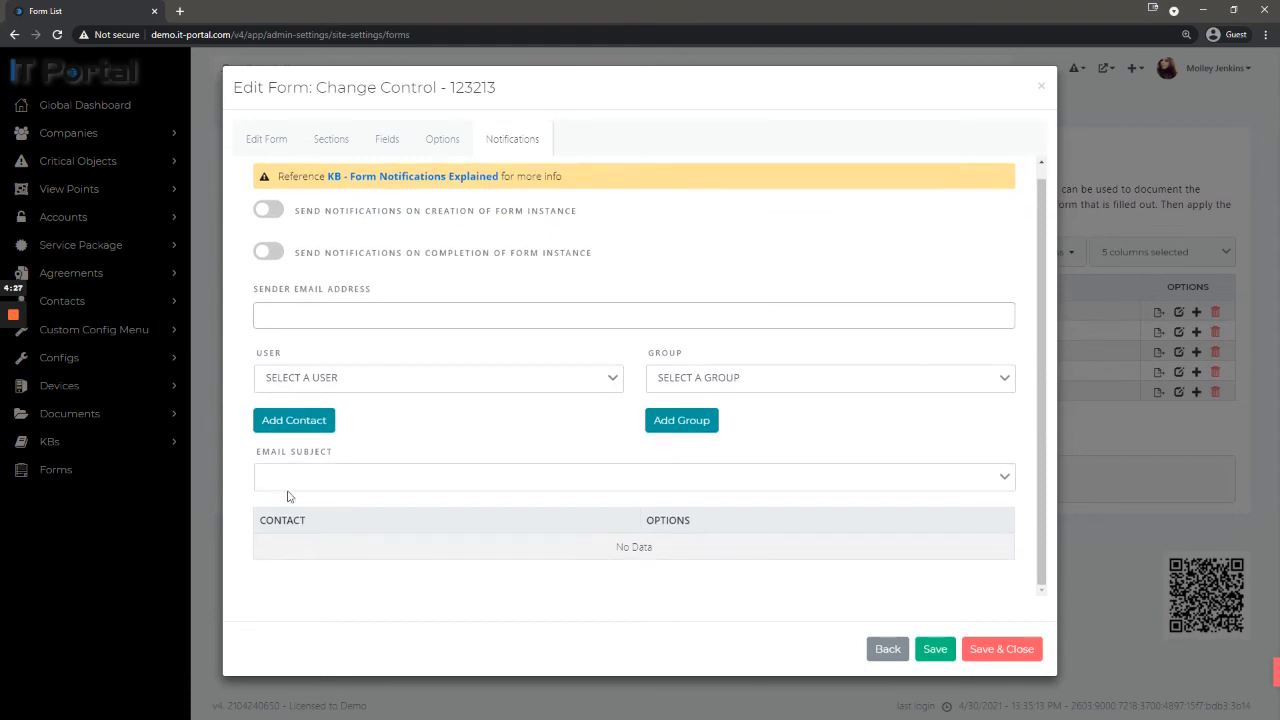
{"action": "left_click", "coordinate": [278, 482]}
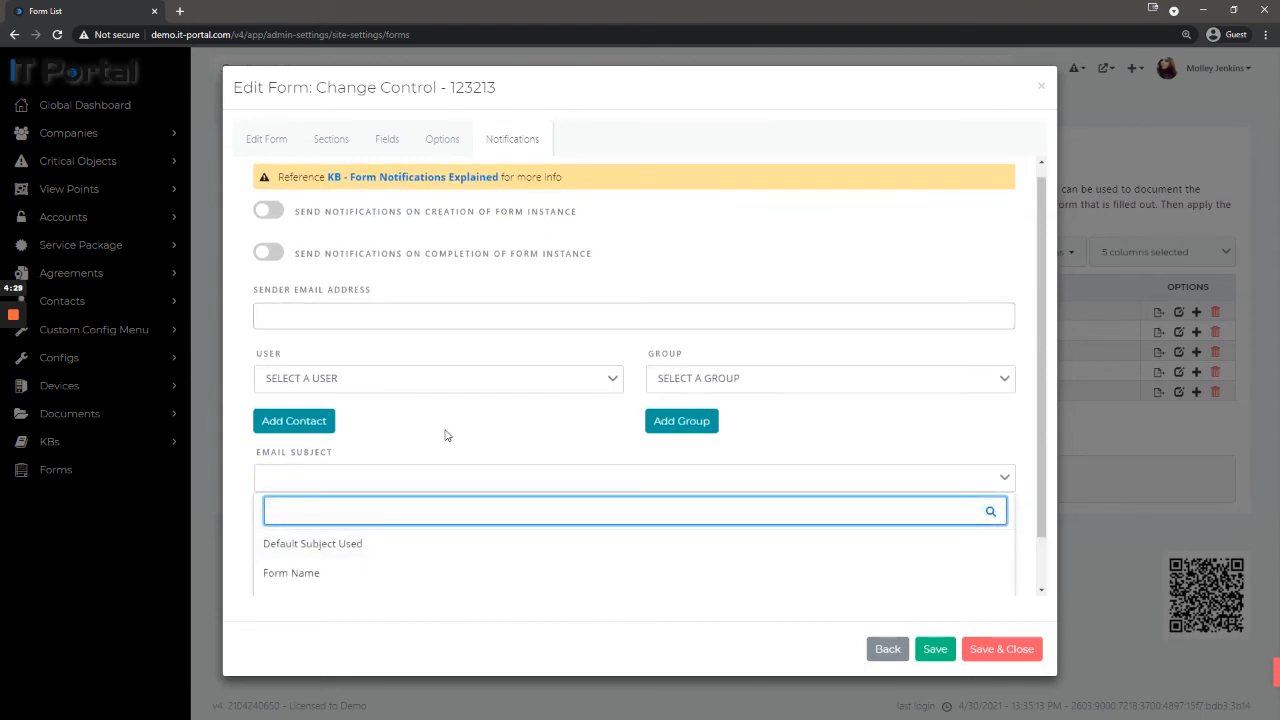
{"action": "scroll", "coordinate": [400, 445], "scroll_direction": "down", "scroll_amount": 1}
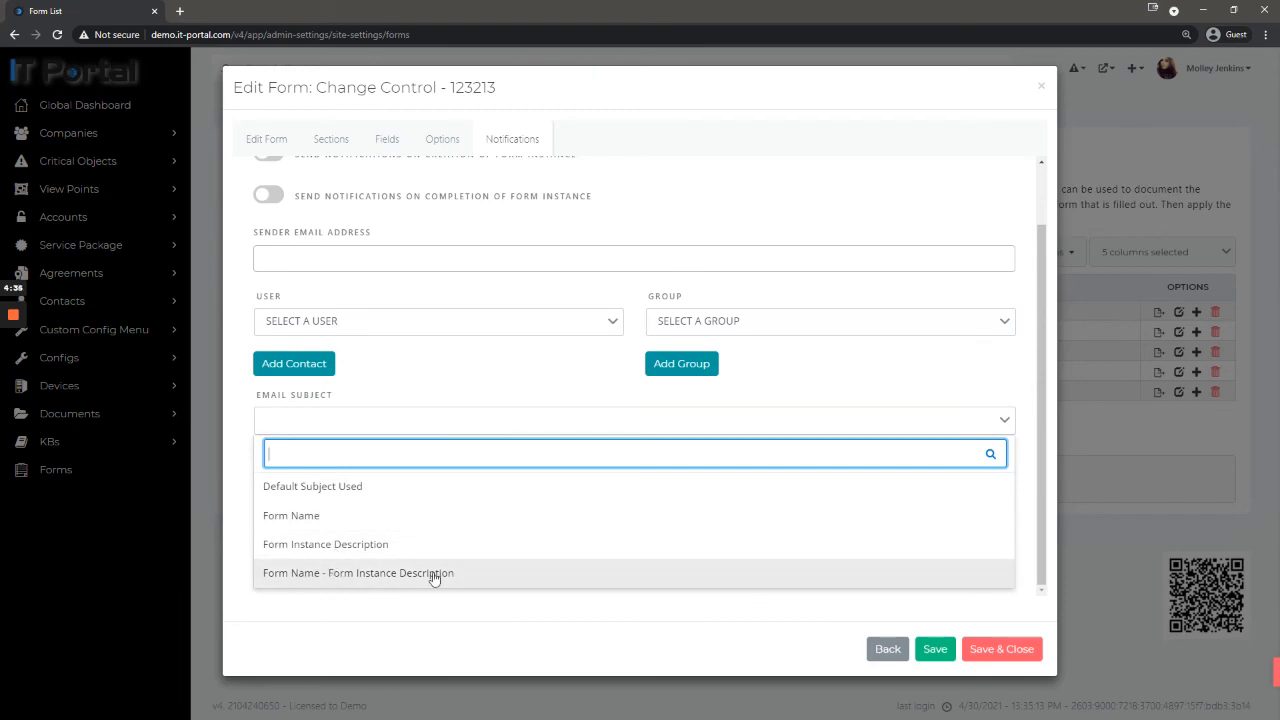
{"action": "left_click", "coordinate": [449, 631]}
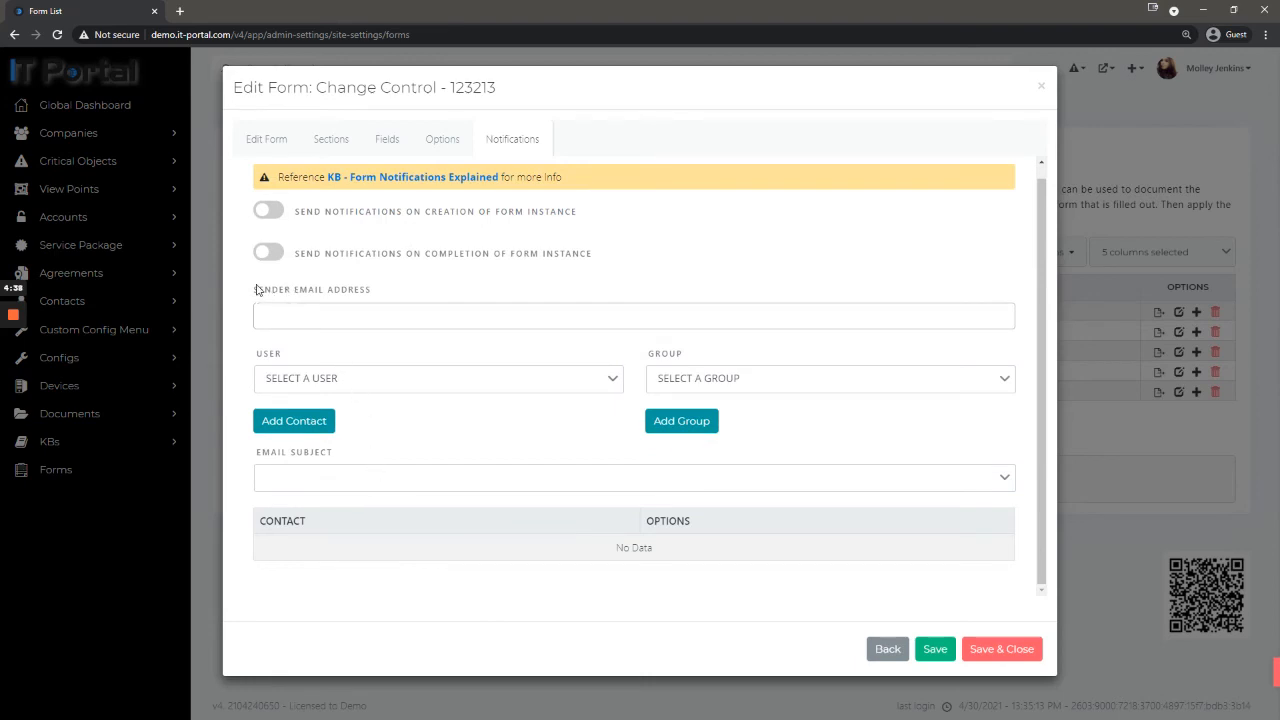
{"action": "left_click_drag", "start_coordinate": [255, 289], "coordinate": [358, 282]}
{"action": "left_click", "coordinate": [418, 454]}
{"action": "left_click", "coordinate": [258, 456]}
{"action": "left_click_drag", "start_coordinate": [312, 458], "coordinate": [368, 455]}
{"action": "left_click", "coordinate": [362, 510]}
{"action": "left_click", "coordinate": [1043, 86]}
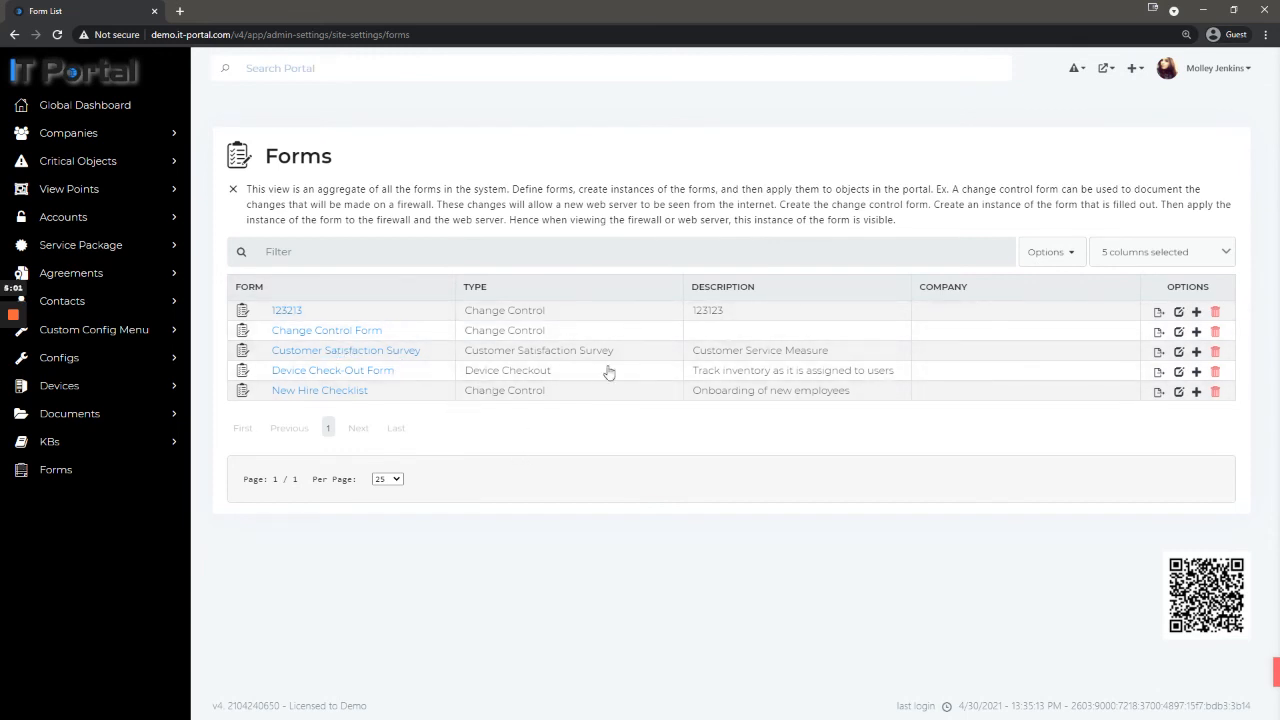
Start a new form instance with the description sdfsdfdsf.
{"action": "left_click", "coordinate": [1136, 72]}
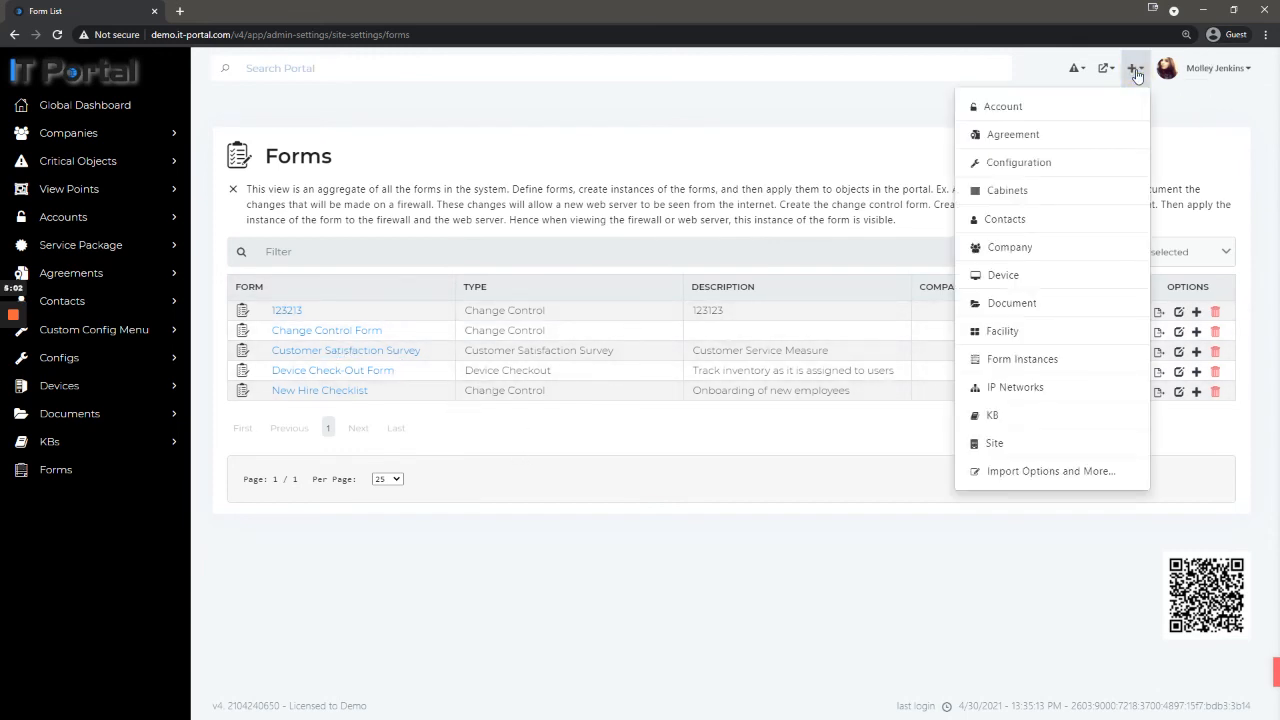
{"action": "left_click", "coordinate": [1010, 368]}
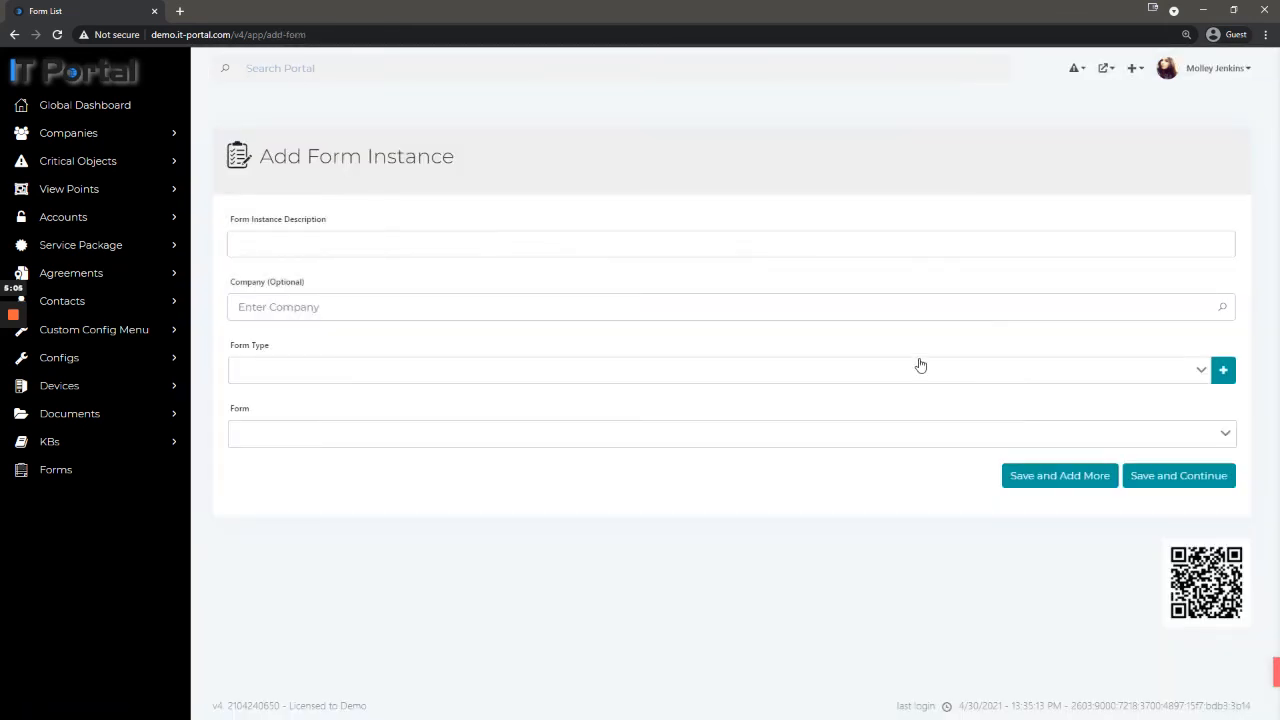
{"action": "left_click", "coordinate": [273, 253]}
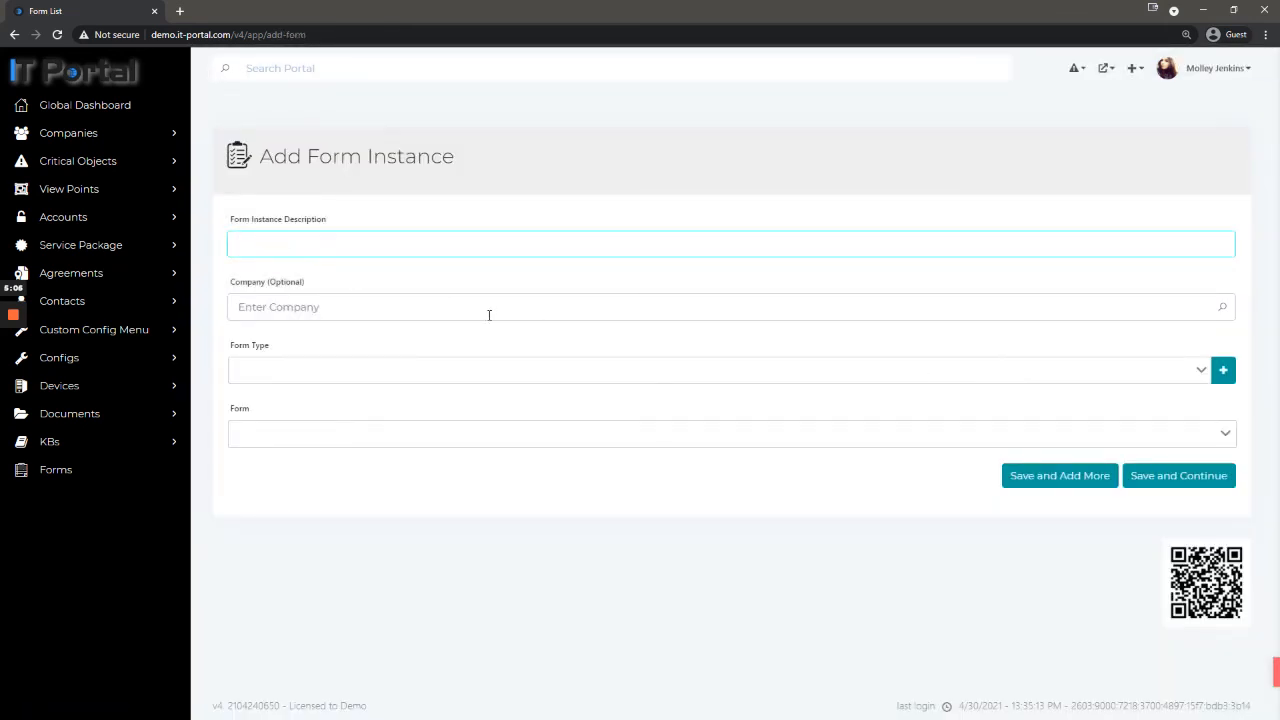
{"action": "type", "text": "sdfsdfdsf"}
Set the form instance's type to Change Control and check which forms are offered for it.
{"action": "left_click", "coordinate": [375, 375]}
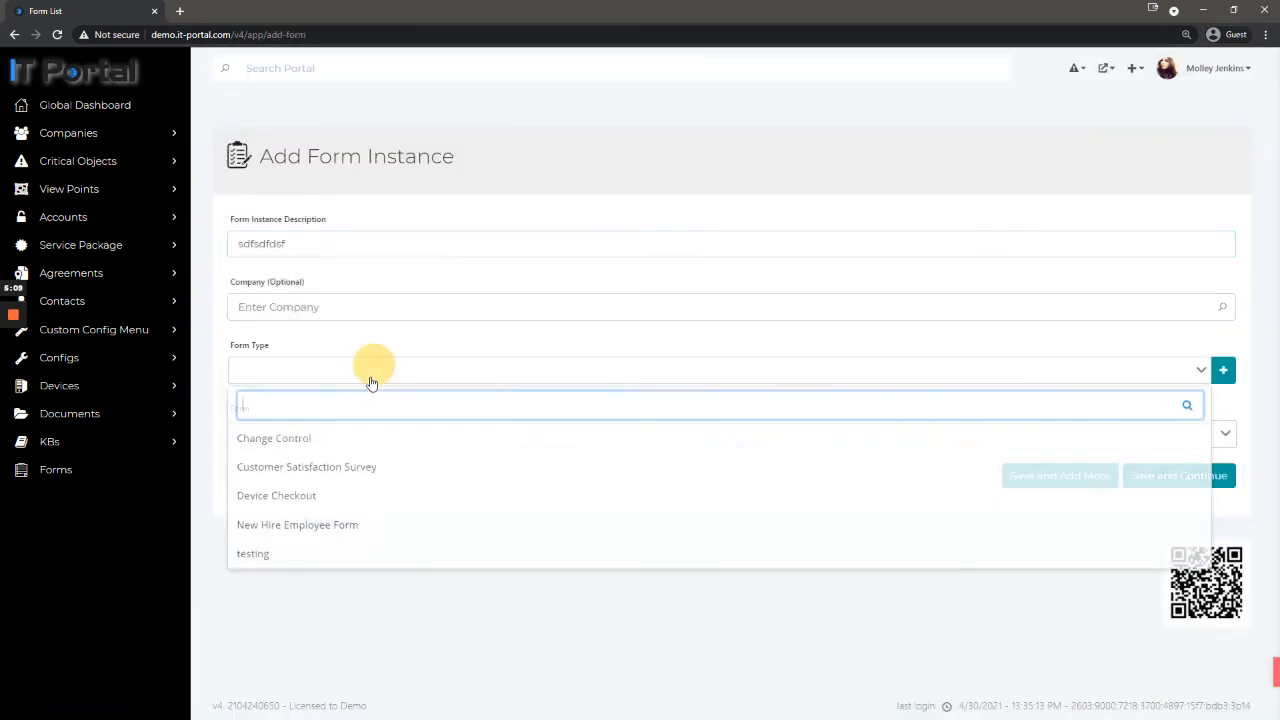
{"action": "left_click", "coordinate": [335, 449]}
{"action": "left_click", "coordinate": [332, 437]}
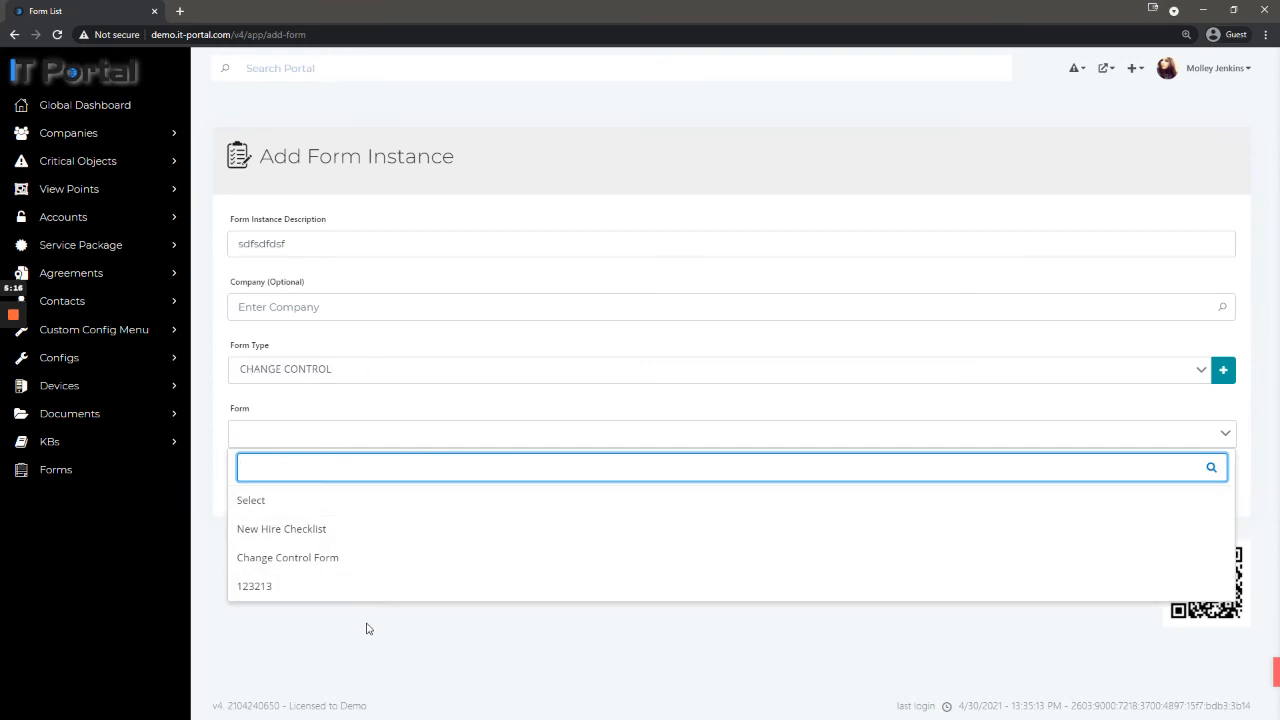
{"action": "left_click", "coordinate": [337, 643]}
Set the form instance's type to Device Checkout, choose the Device Check-Out Form, and save the instance to continue editing it.
{"action": "left_click", "coordinate": [292, 385]}
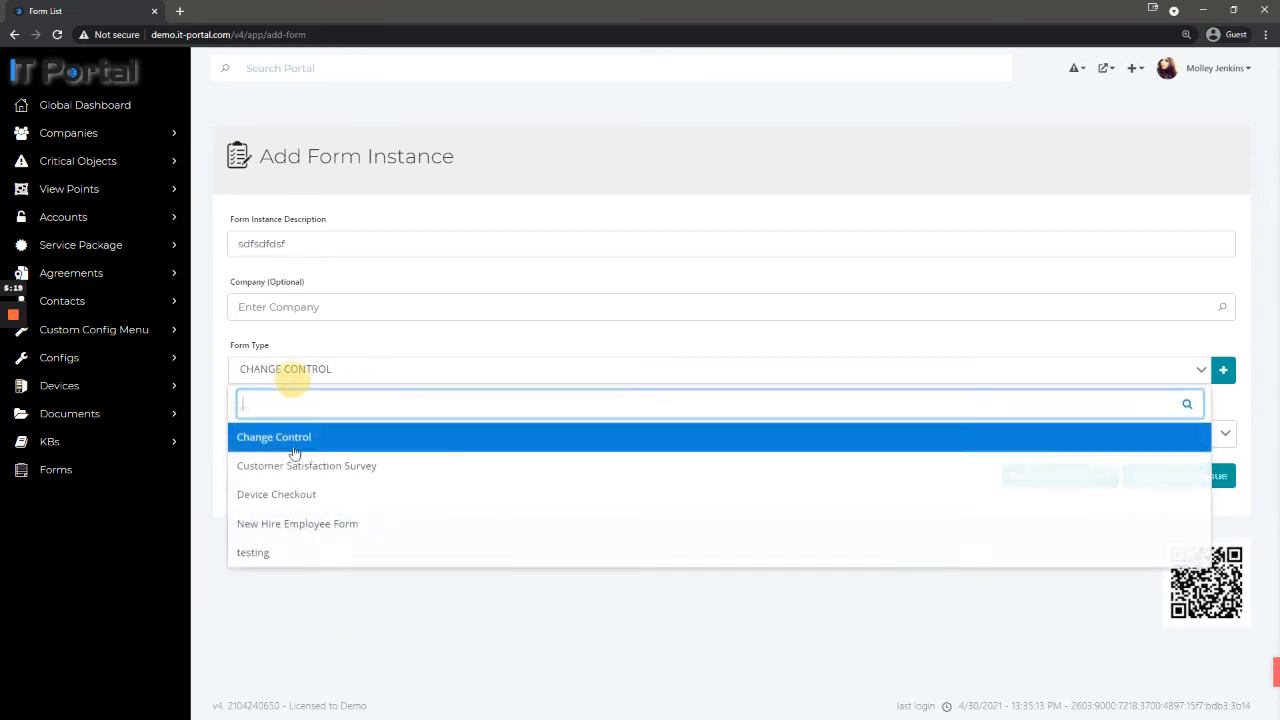
{"action": "left_click", "coordinate": [305, 497]}
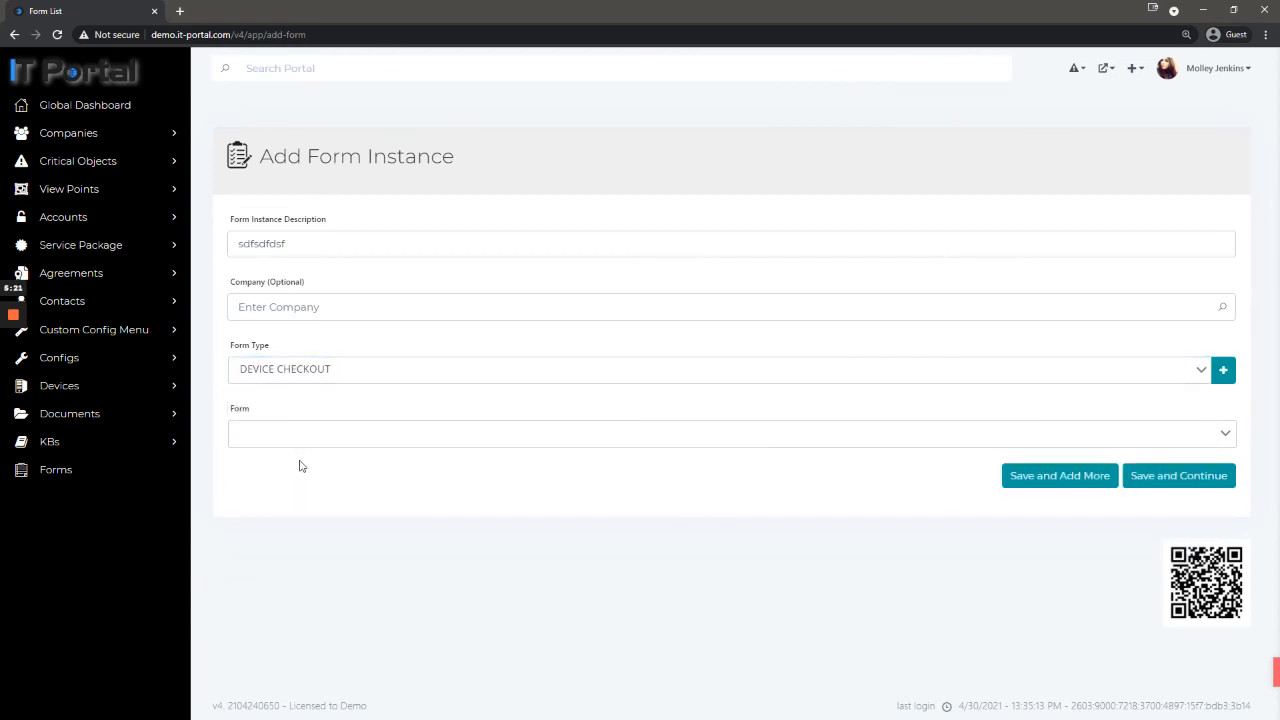
{"action": "left_click", "coordinate": [296, 433]}
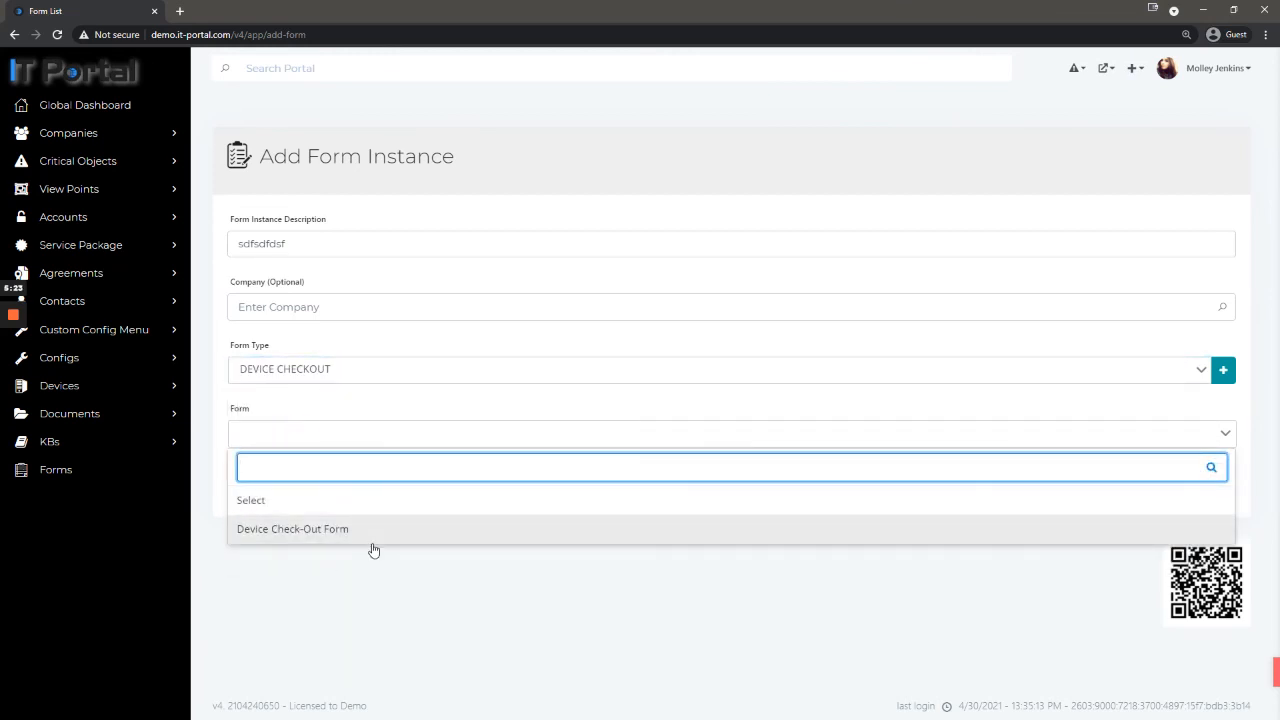
{"action": "left_click", "coordinate": [357, 640]}
{"action": "left_click", "coordinate": [329, 434]}
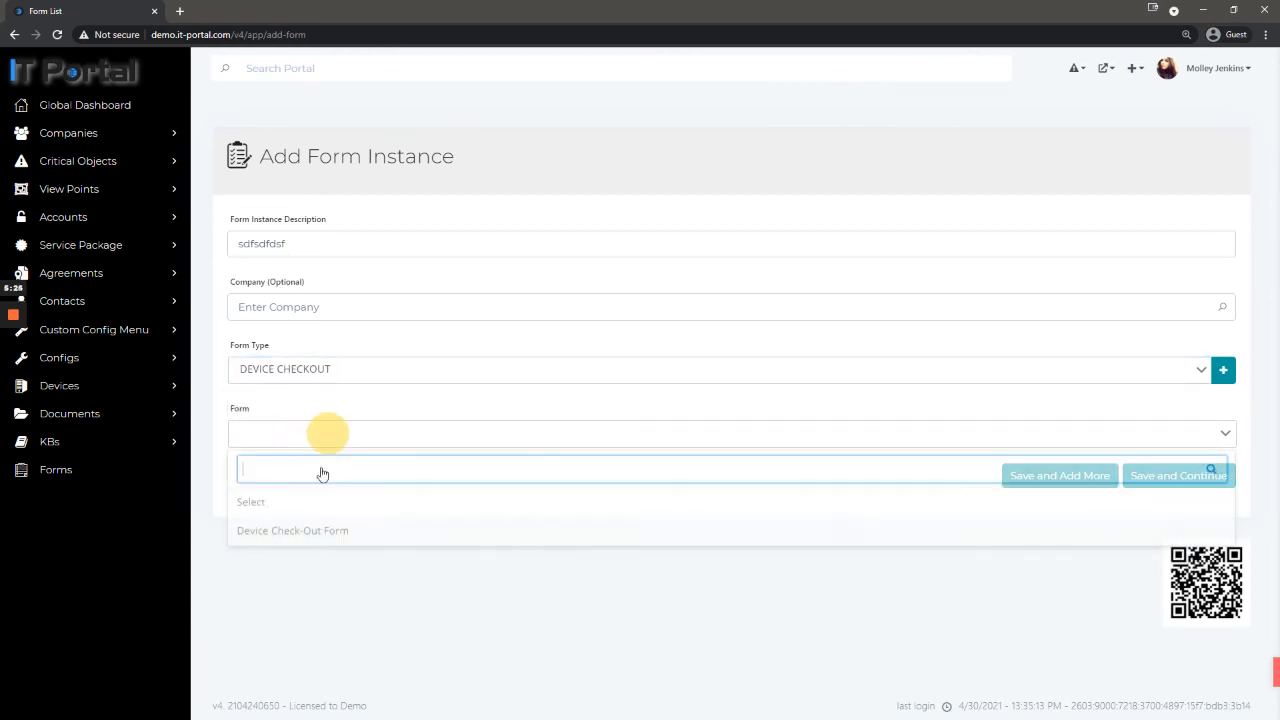
{"action": "left_click", "coordinate": [333, 530]}
{"action": "left_click", "coordinate": [1200, 476]}
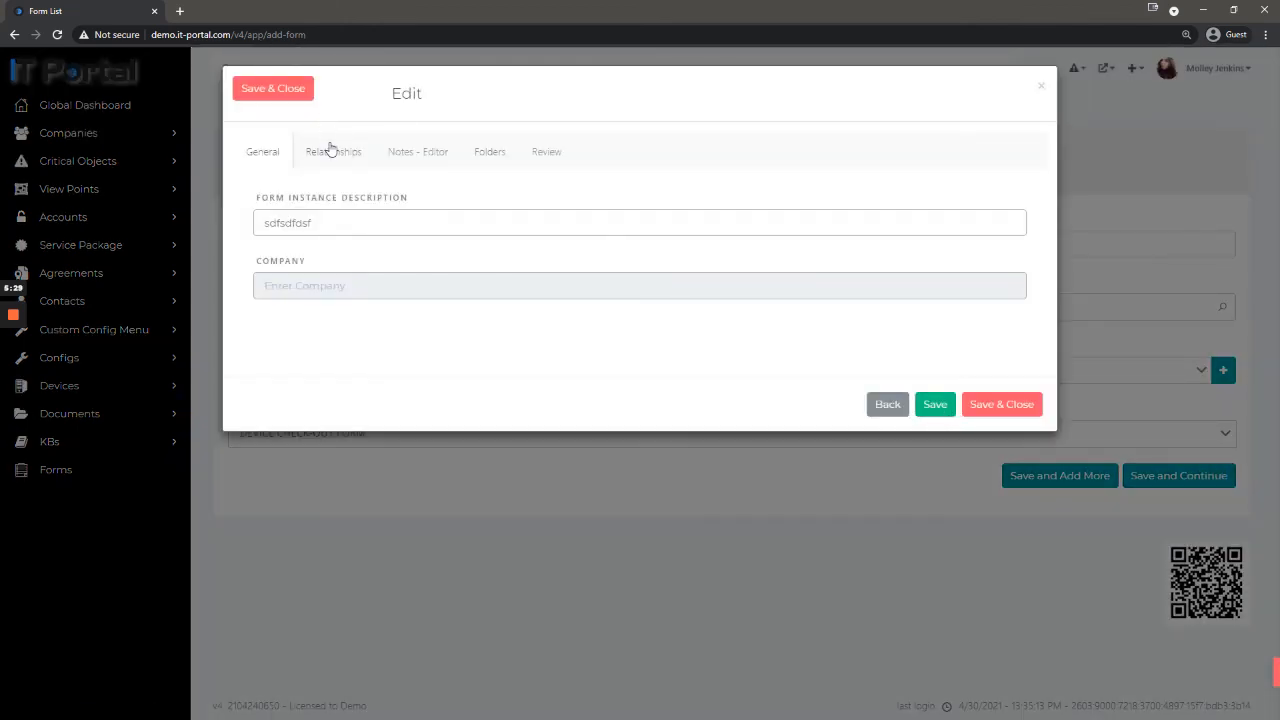
Look through the form instance's relationships, notes and review sections.
{"action": "left_click", "coordinate": [330, 152]}
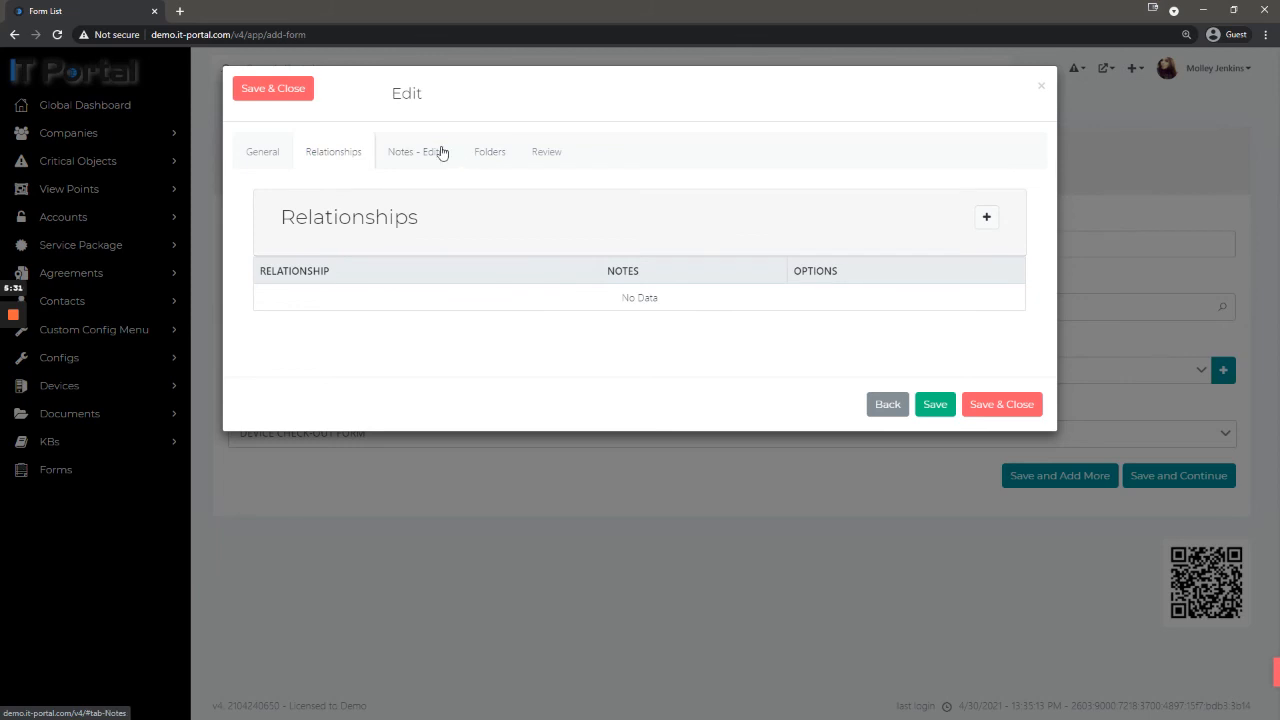
{"action": "left_click", "coordinate": [434, 151]}
{"action": "left_click", "coordinate": [550, 151]}
Review the general Checkout fields from Assigned To to Asset Tag, leave them blank, and save and close the form instance.
{"action": "left_click", "coordinate": [260, 151]}
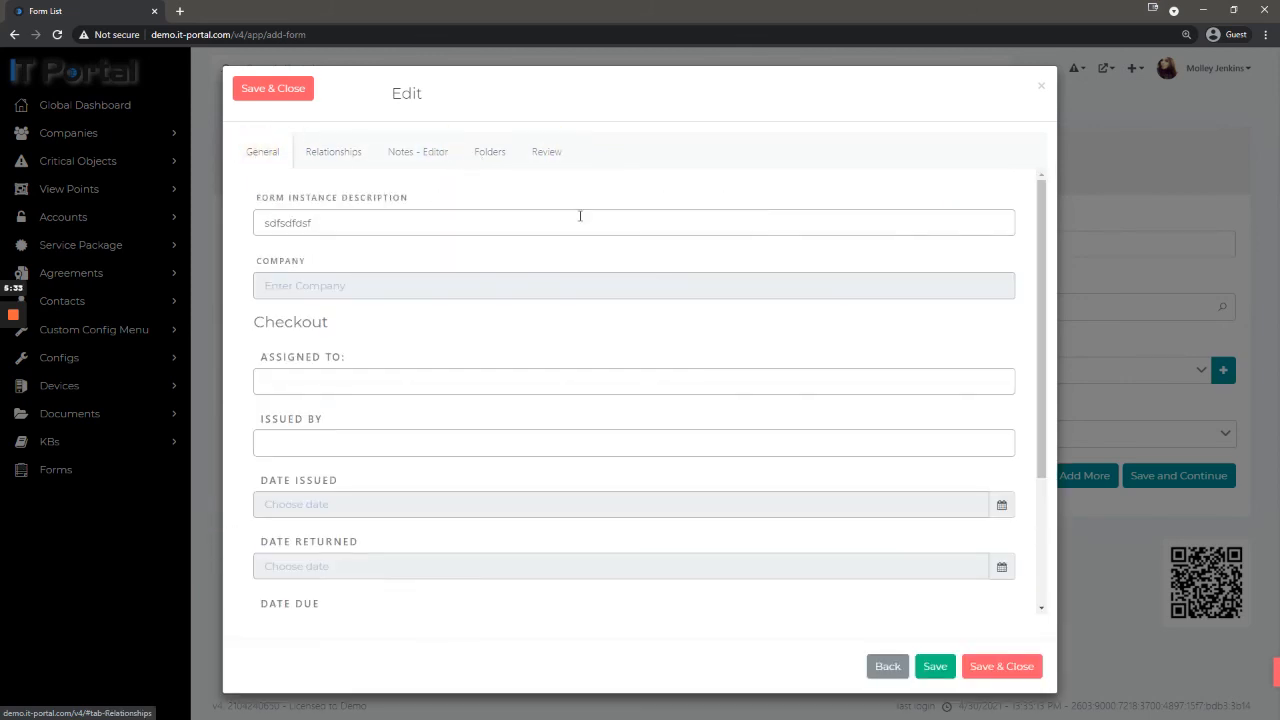
{"action": "scroll", "coordinate": [274, 331], "scroll_direction": "down", "scroll_amount": 3}
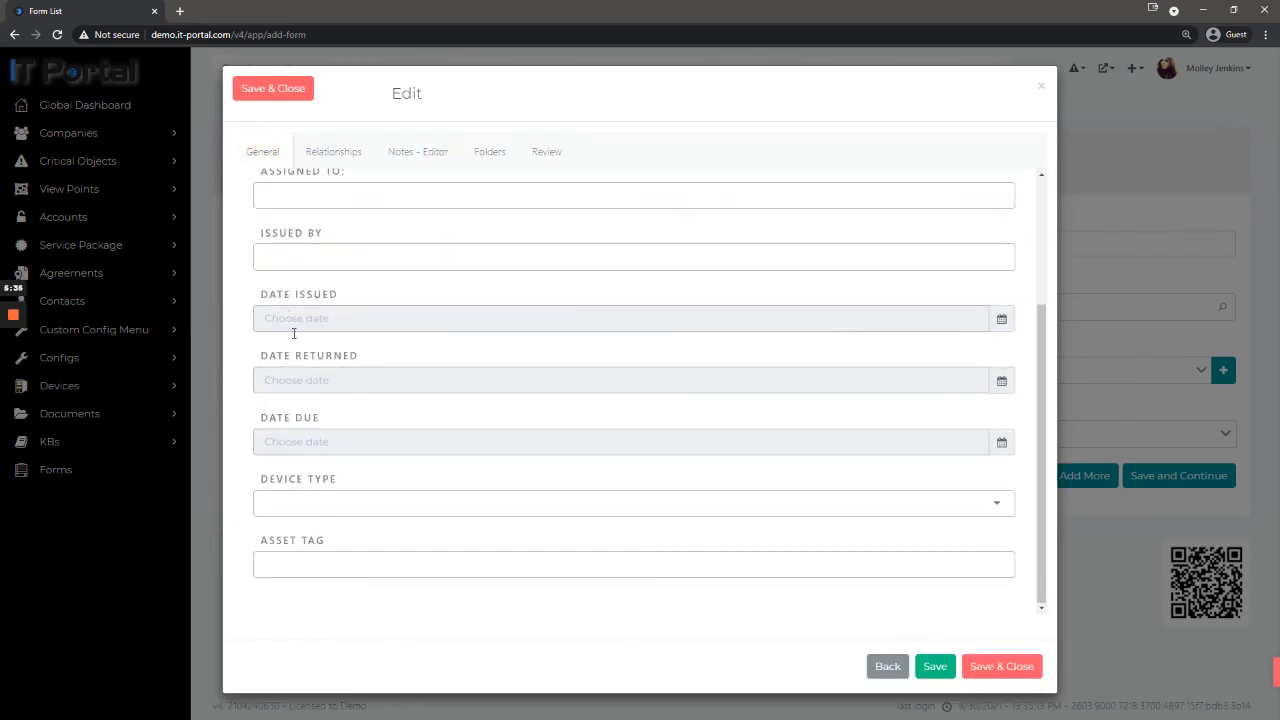
{"action": "scroll", "coordinate": [294, 331], "scroll_direction": "up", "scroll_amount": 3}
{"action": "scroll", "coordinate": [267, 418], "scroll_direction": "down", "scroll_amount": 1}
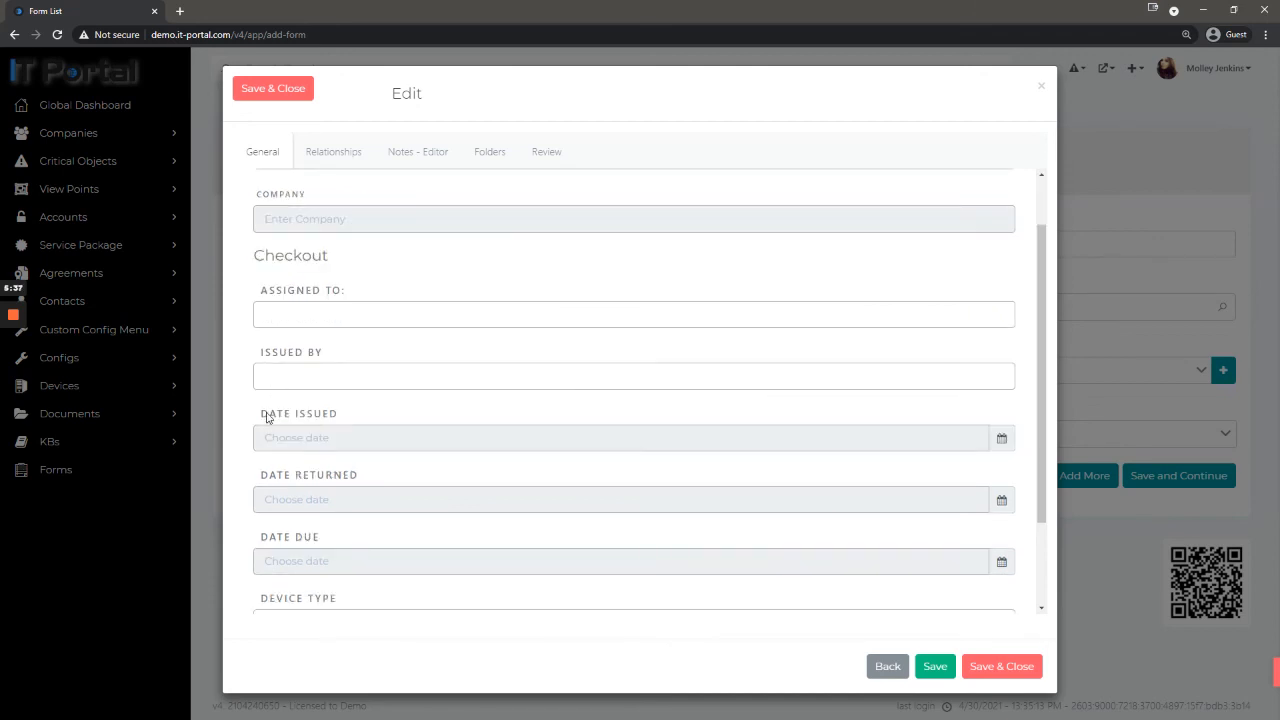
{"action": "left_click", "coordinate": [298, 320]}
{"action": "scroll", "coordinate": [270, 420], "scroll_direction": "down", "scroll_amount": 2}
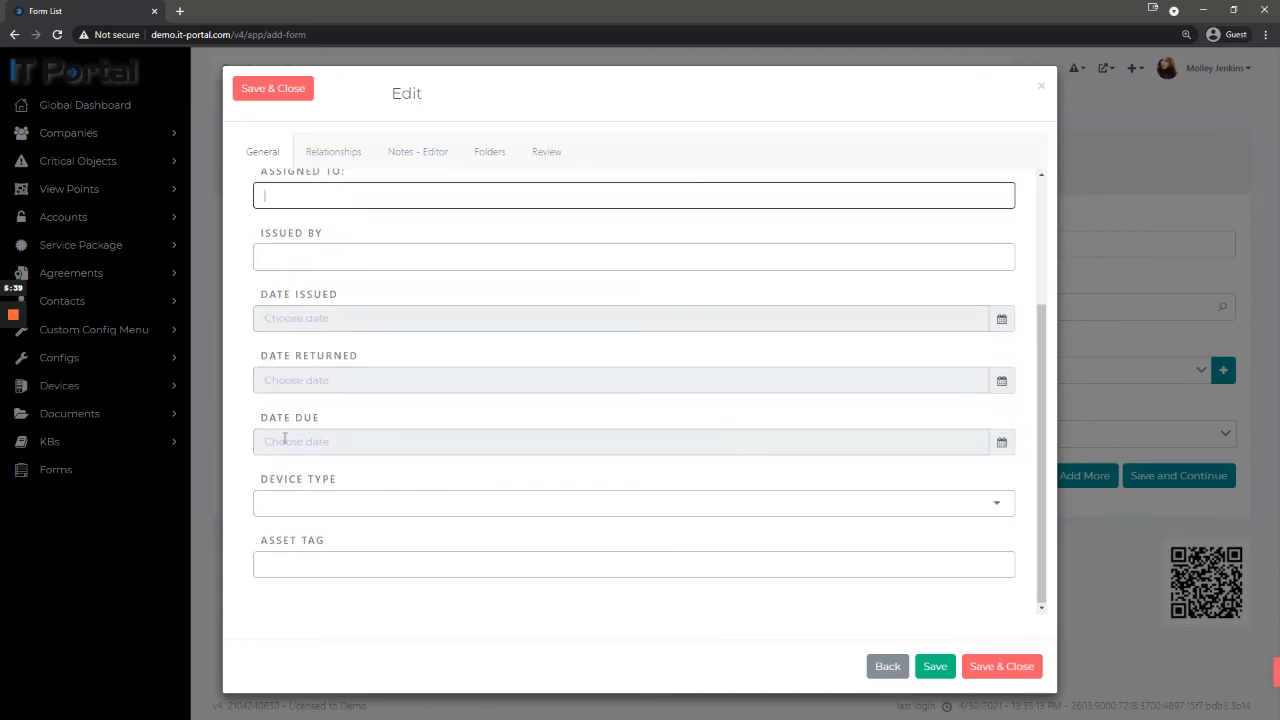
{"action": "left_click", "coordinate": [1000, 670]}
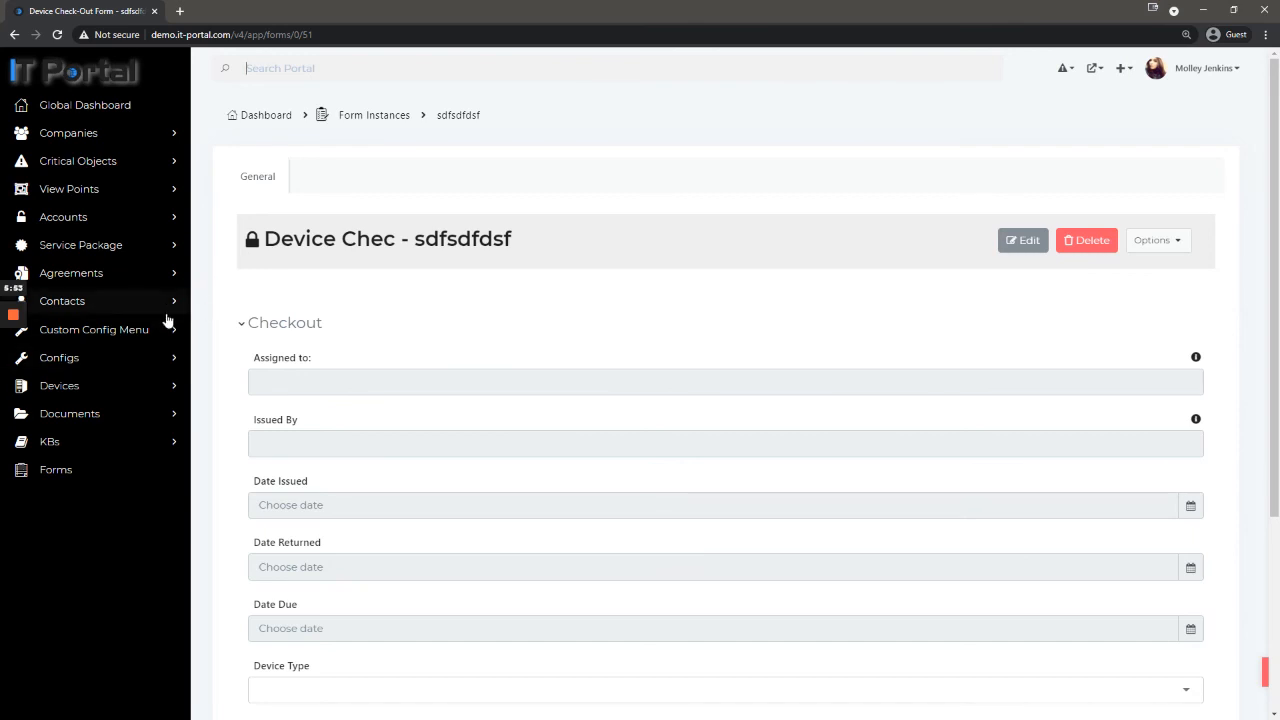
{"action": "mouse_move", "coordinate": [3, 335]}
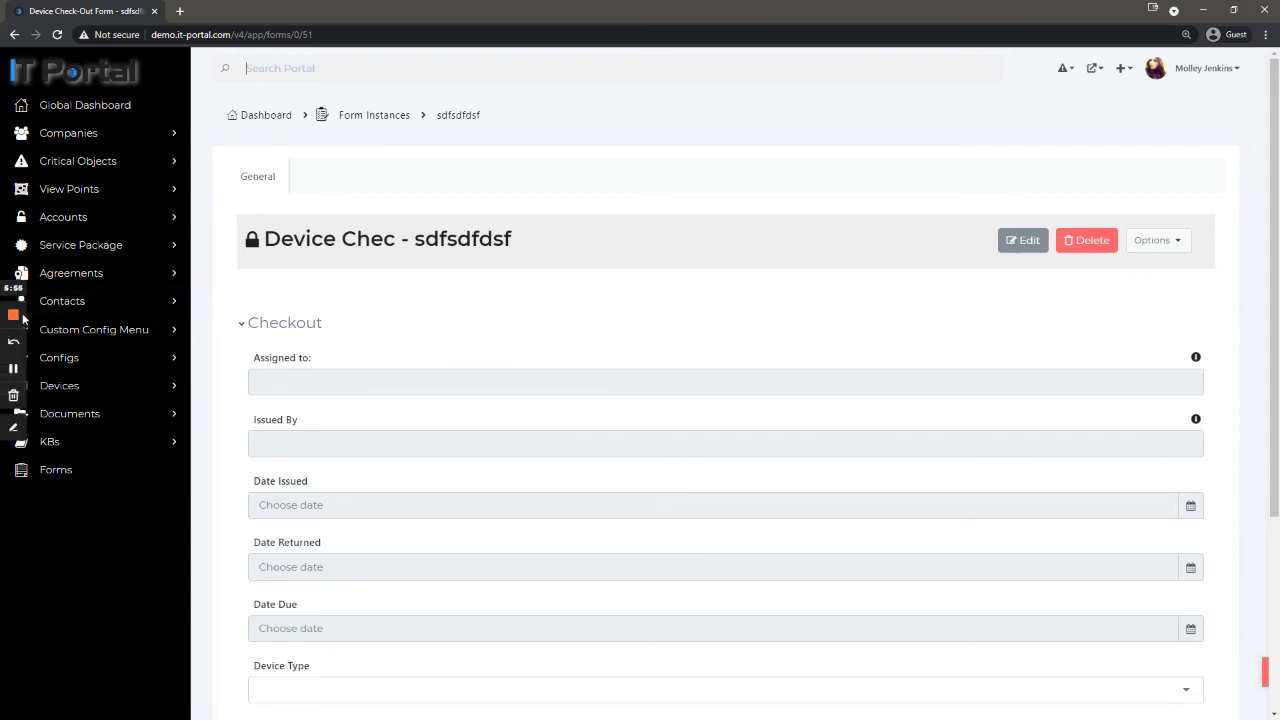